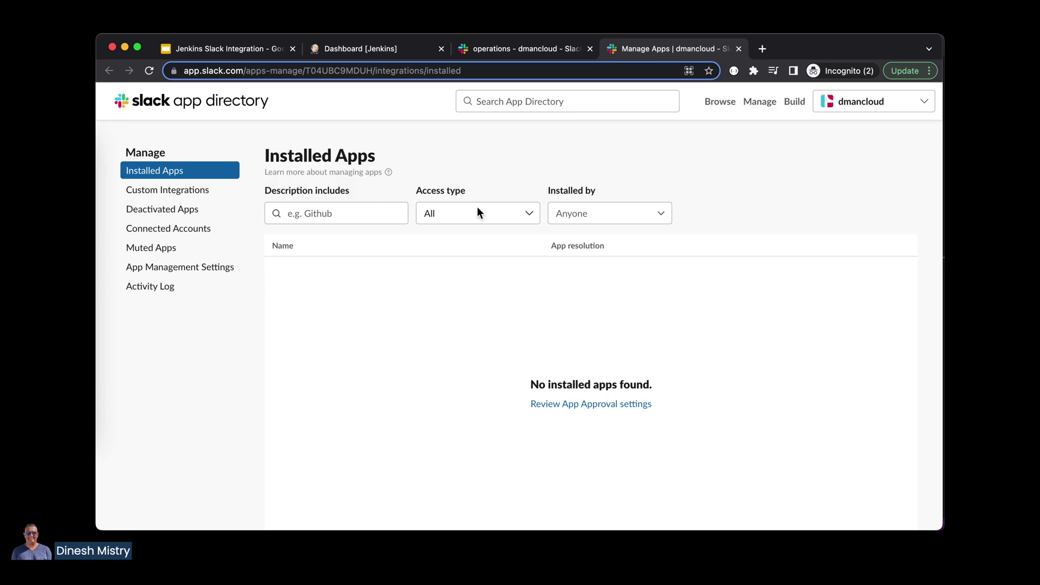
Search the Slack app directory for "jenkins", open Jenkins CI and start adding it to Slack.
click(531, 101)
text(jenkins)
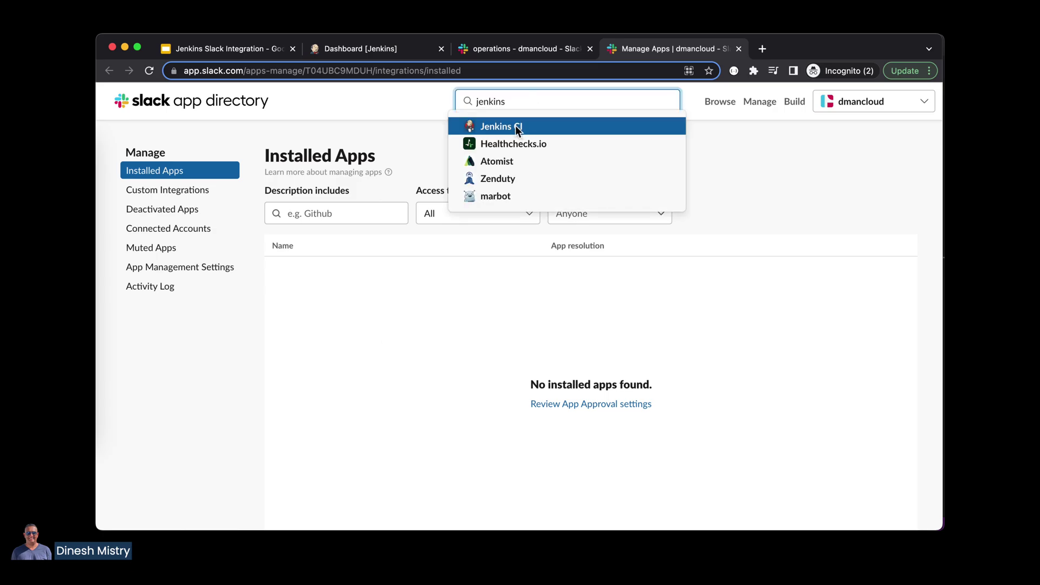
click(521, 126)
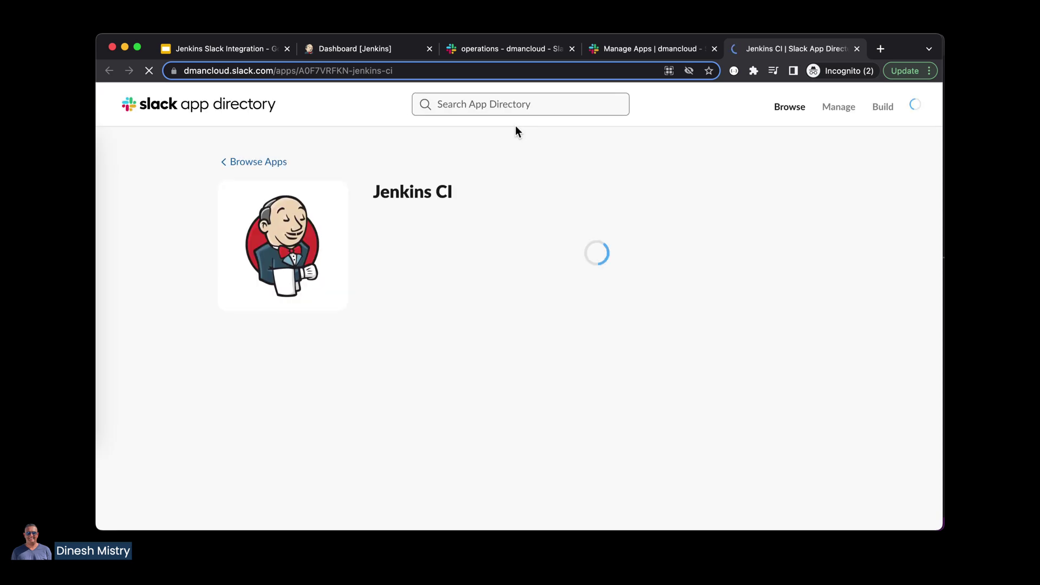
click(288, 341)
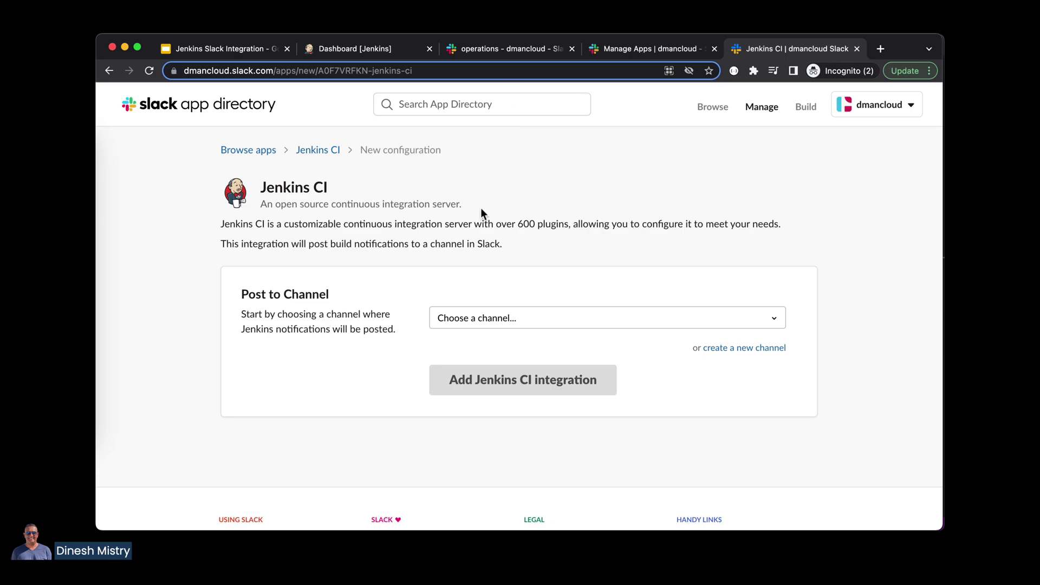
Choose #operations as the channel for Jenkins notifications and add the Jenkins CI integration.
click(474, 320)
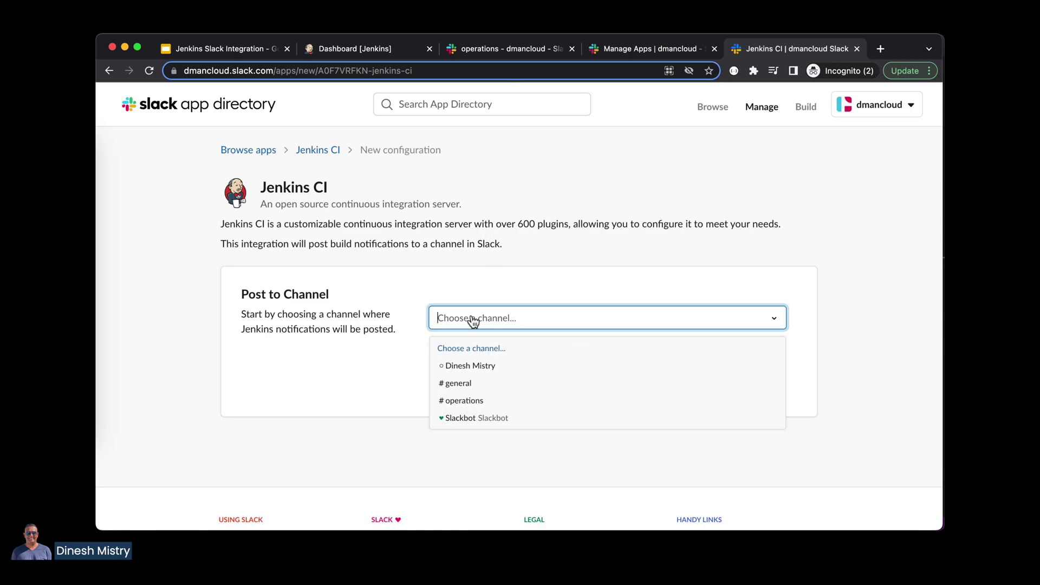
click(470, 401)
click(492, 385)
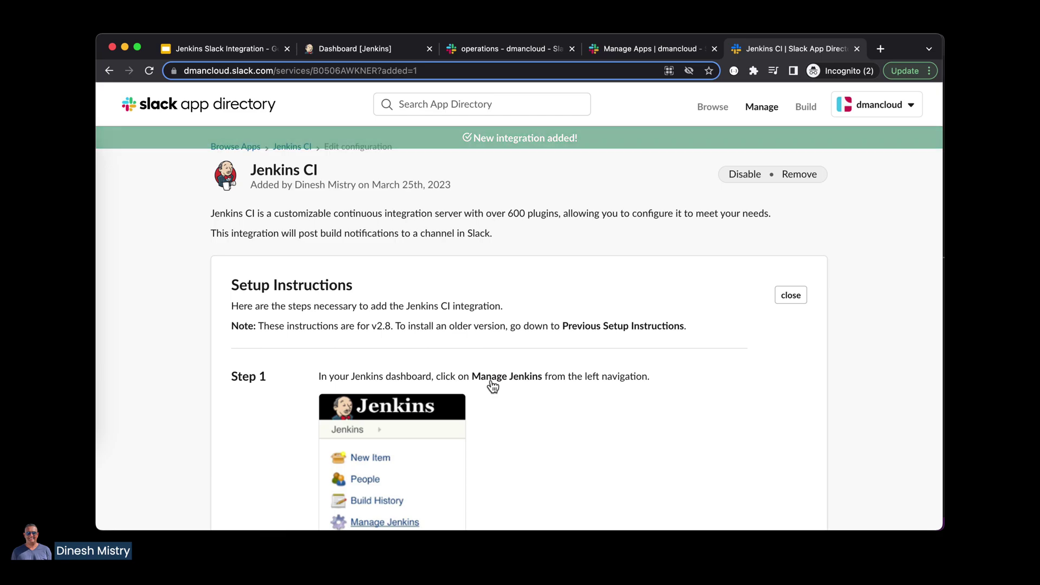
Read through the Jenkins CI setup instructions, covering the plugin installation and the Global Slack Notifier Settings values.
scroll(493, 386, down, 1)
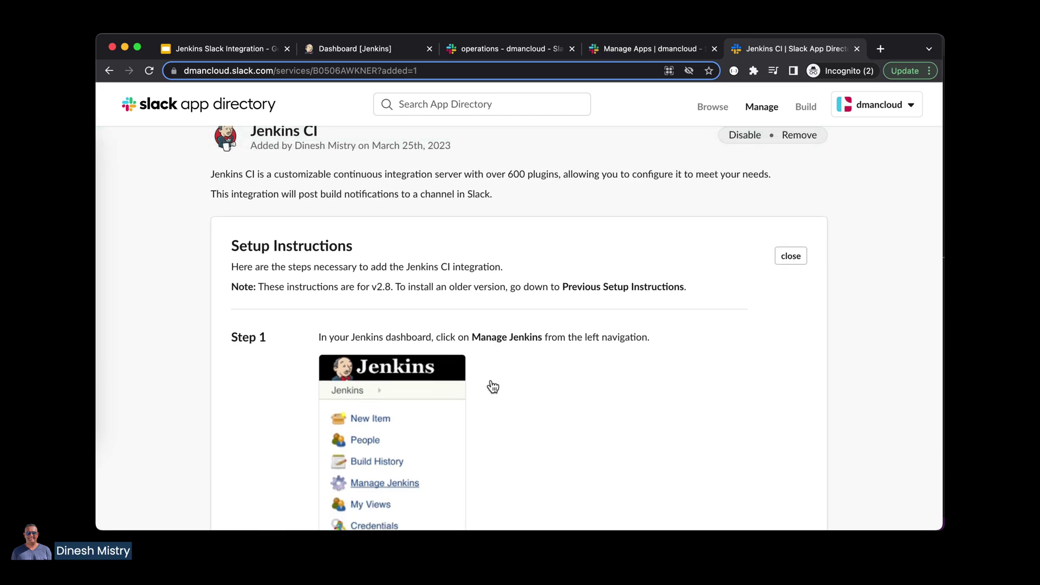
scroll(492, 386, down, 1)
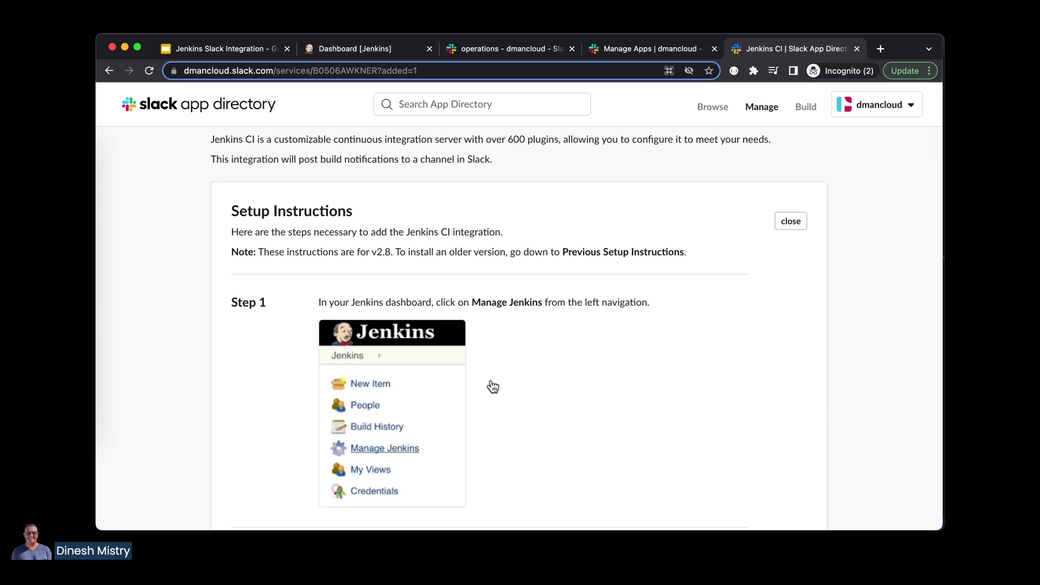
scroll(492, 386, down, 5)
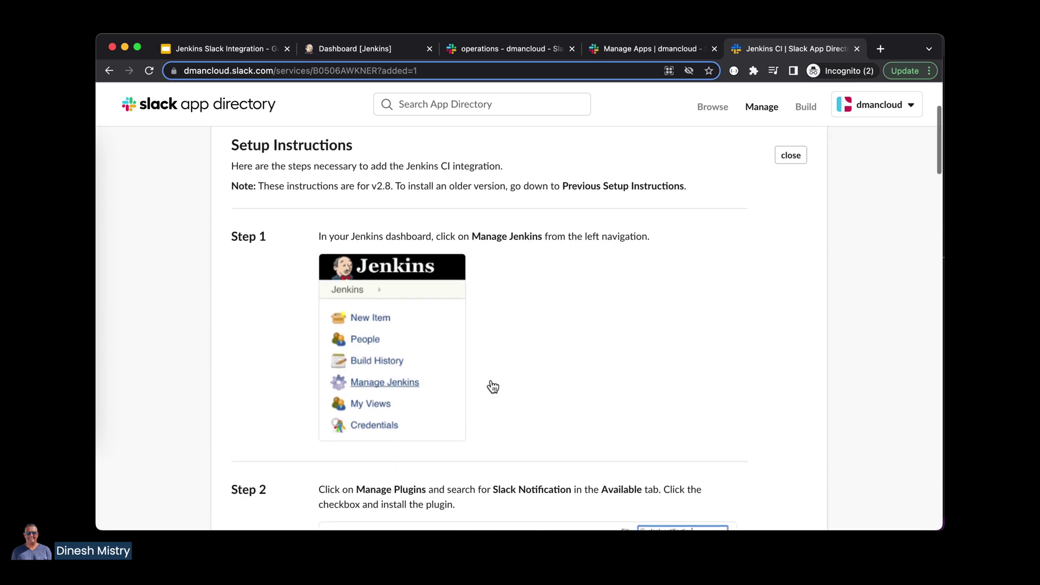
scroll(493, 387, down, 6)
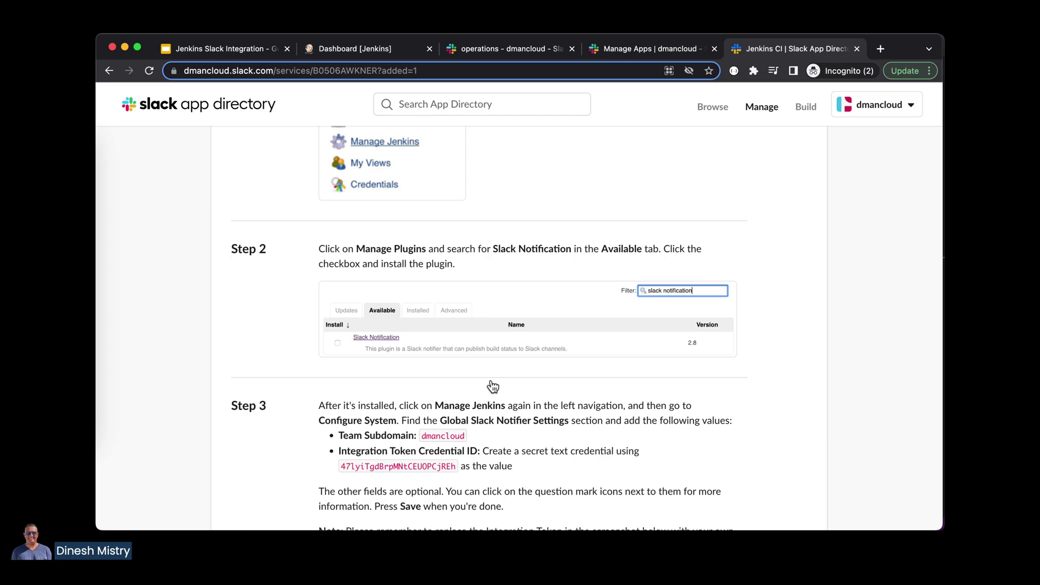
scroll(493, 386, down, 6)
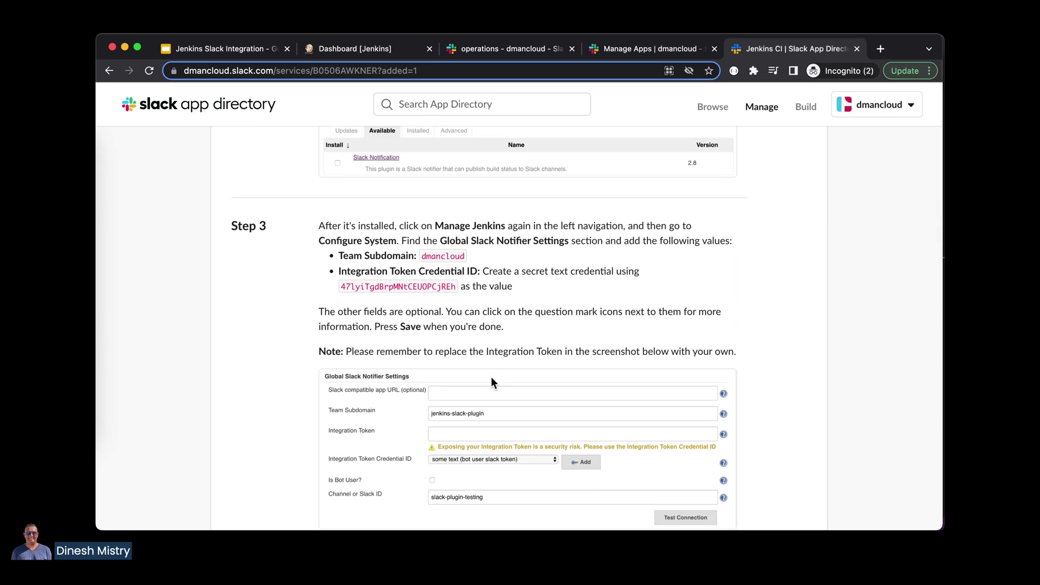
scroll(492, 379, down, 8)
scroll(492, 379, up, 7)
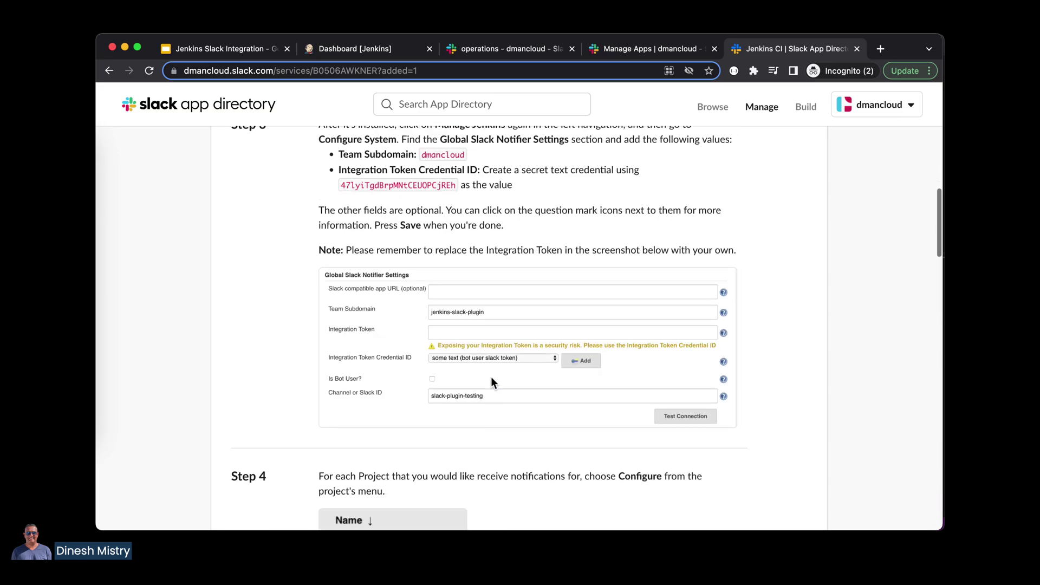
scroll(492, 382, up, 1)
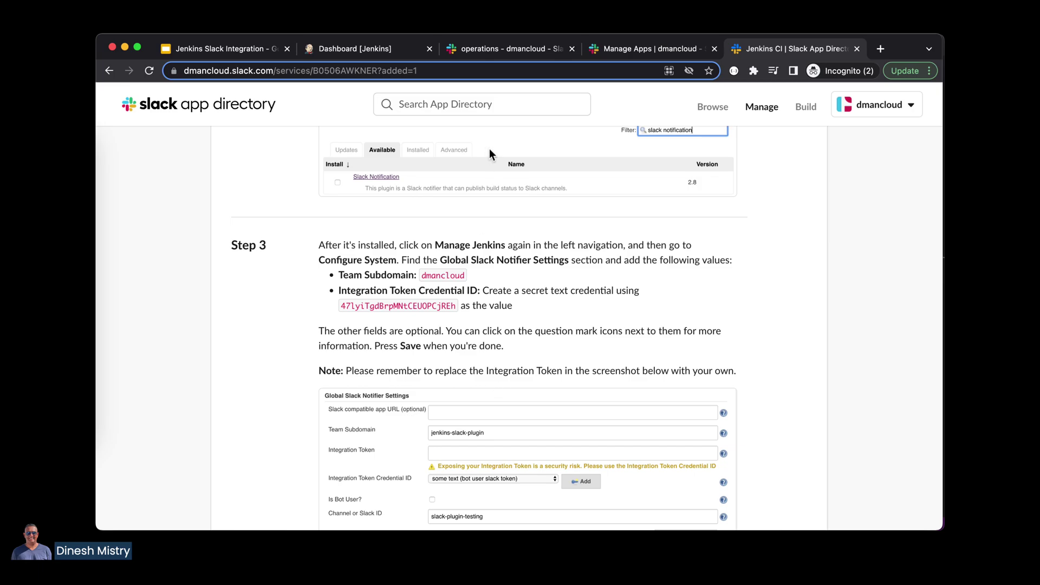
Switch to Jenkins, search the available plugins for "slack" and install the Slack Notification plugin without restarting.
click(369, 47)
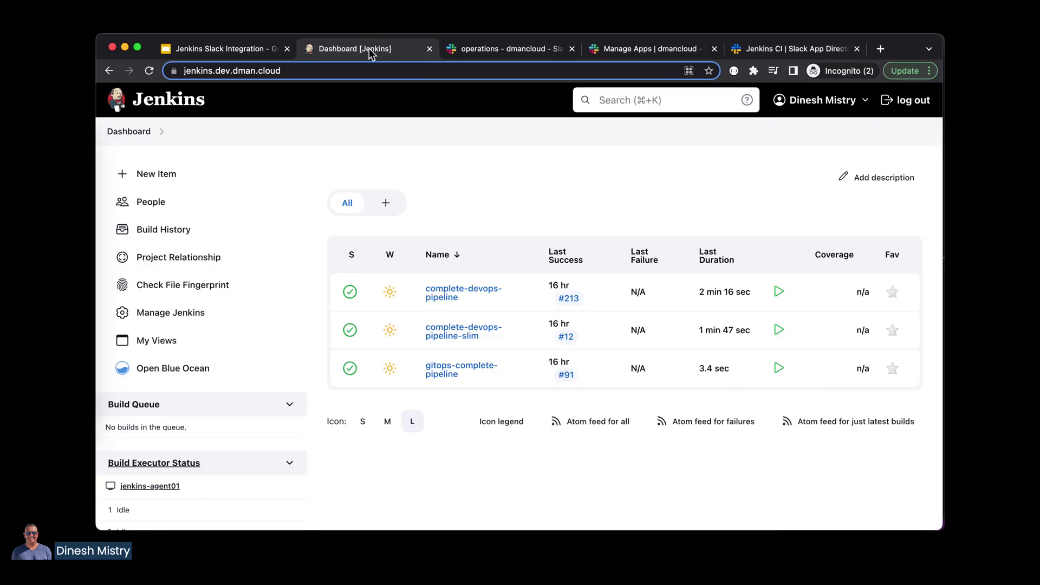
click(171, 313)
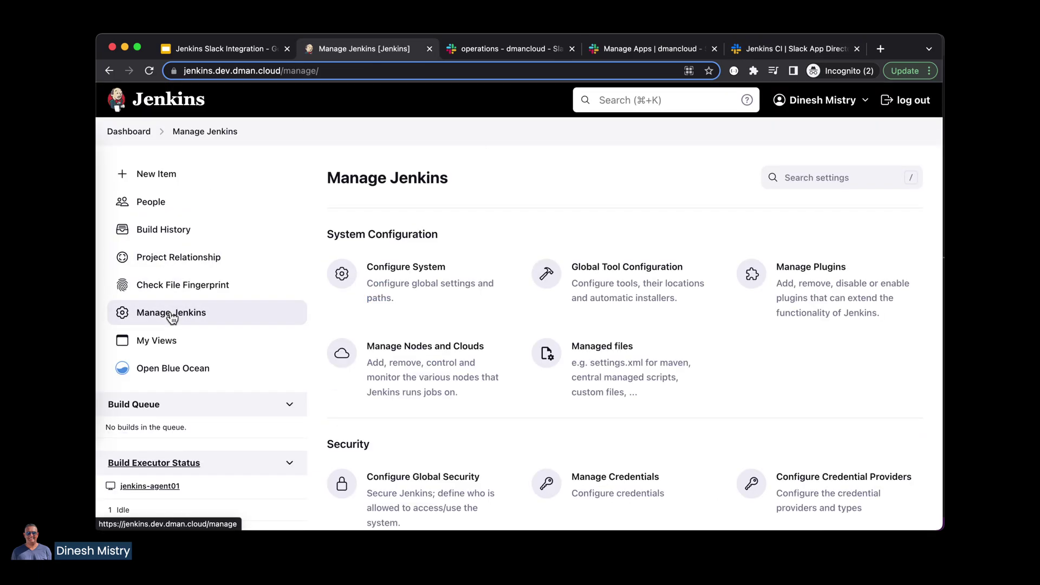
click(809, 272)
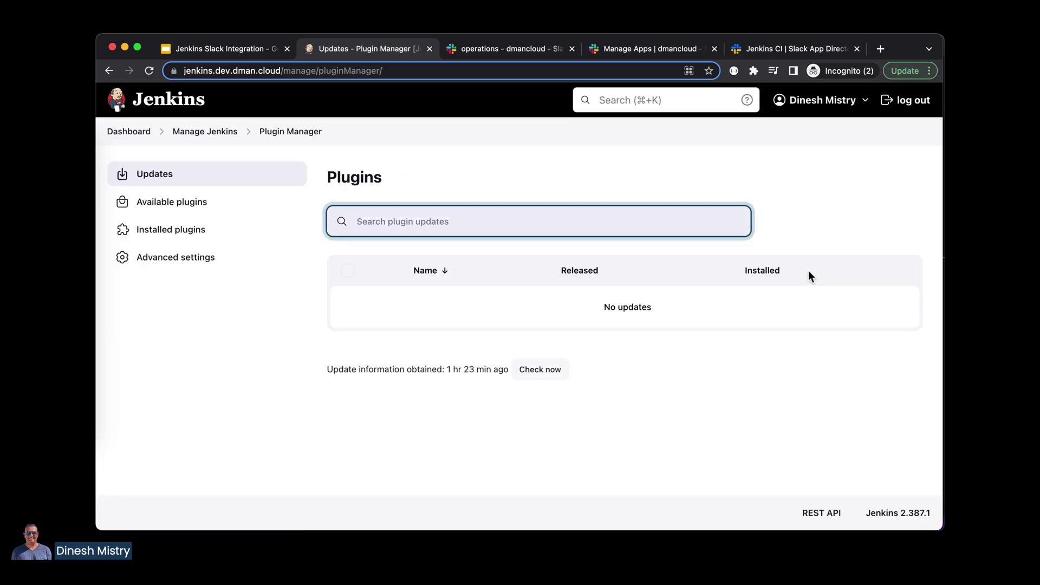
click(179, 204)
click(406, 221)
text(slack)
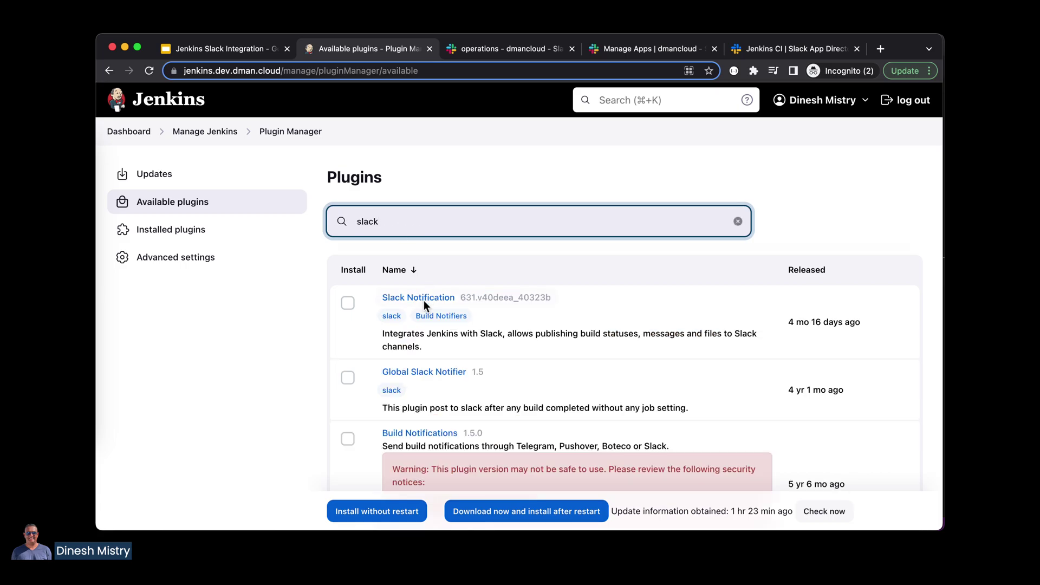
click(348, 303)
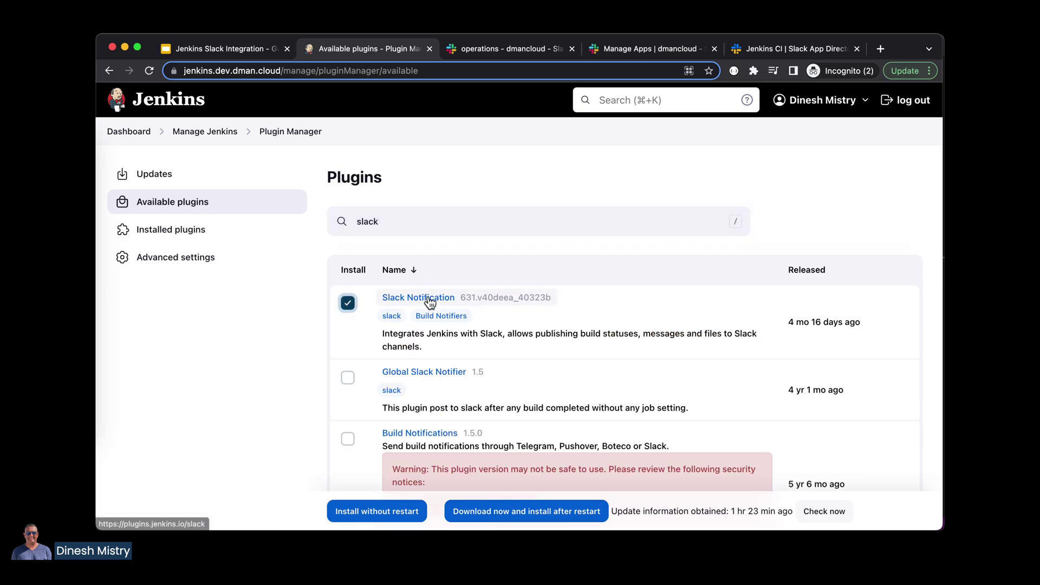
click(404, 513)
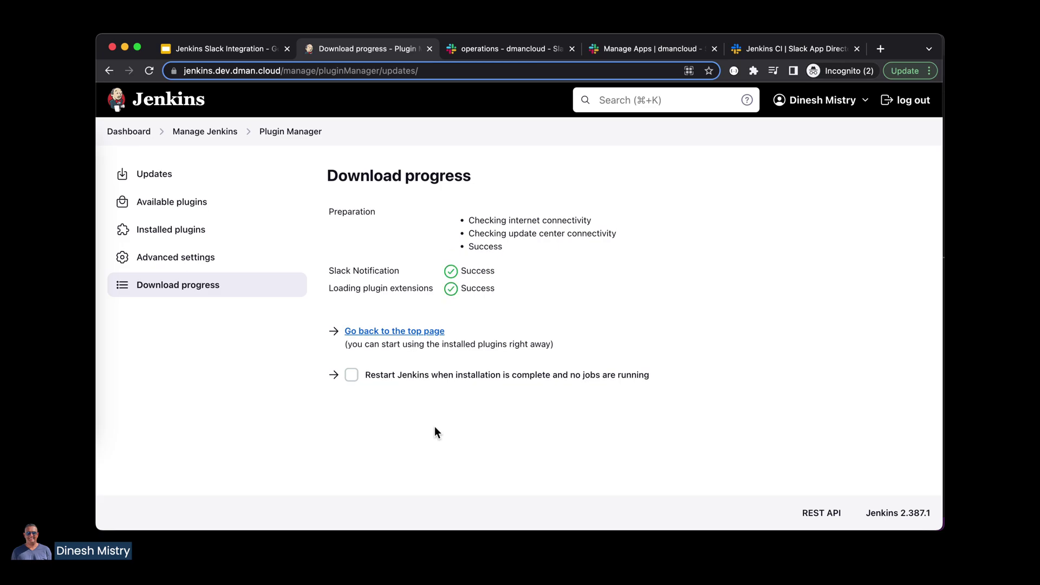
Open the Configure System page from Manage Jenkins and find its Slack section.
click(213, 135)
click(424, 281)
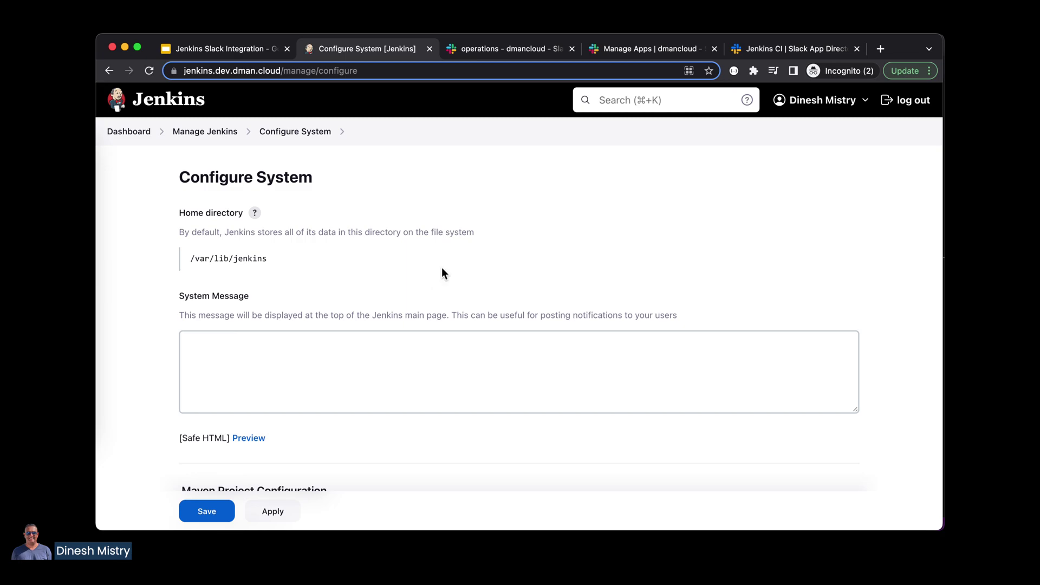
key(super+f)
text(slcac)
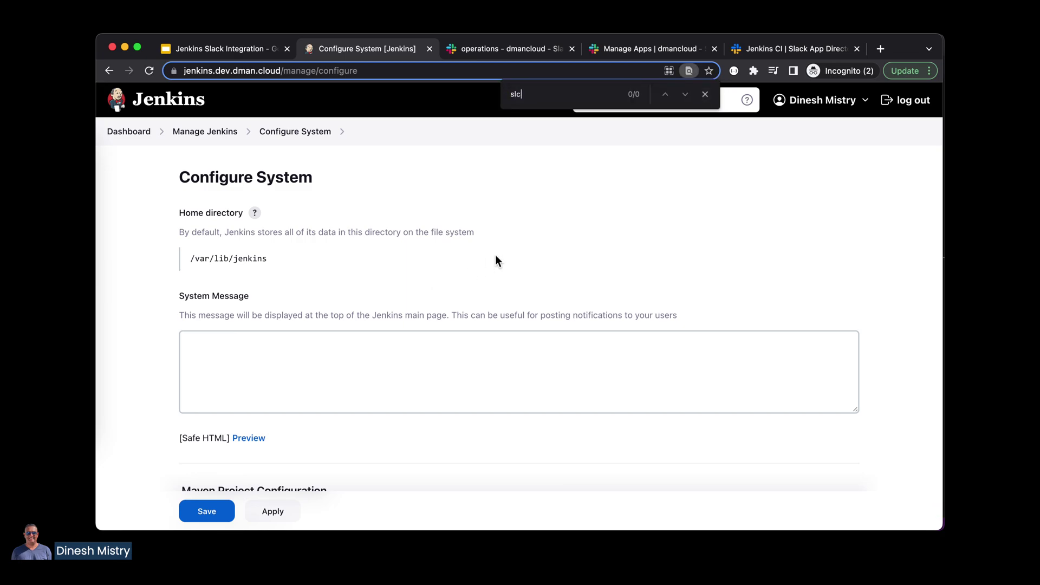
key(BackSpace)
key(BackSpace)
key(BackSpace)
text(ac)
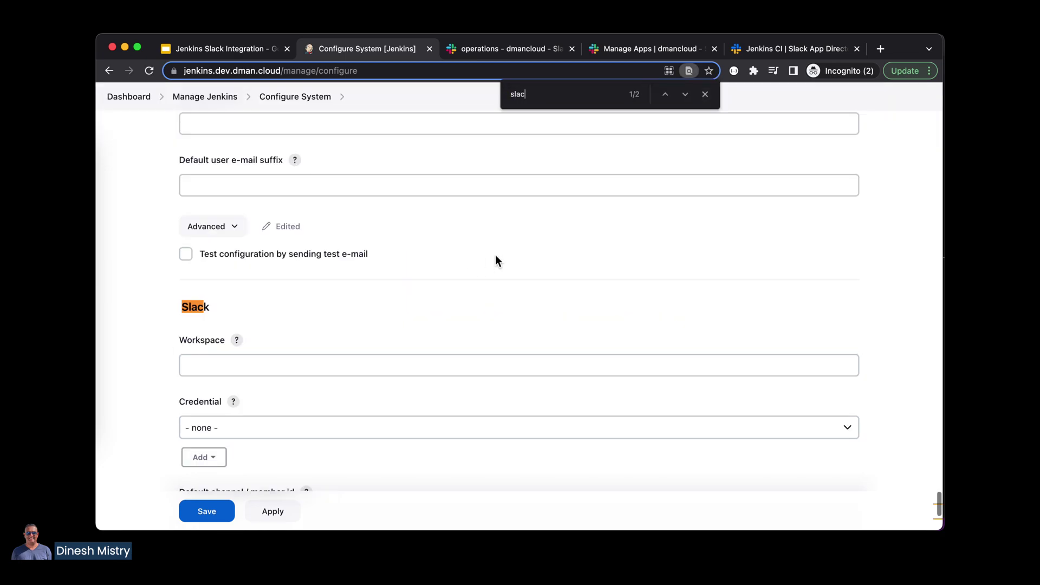
scroll(366, 323, down, 2)
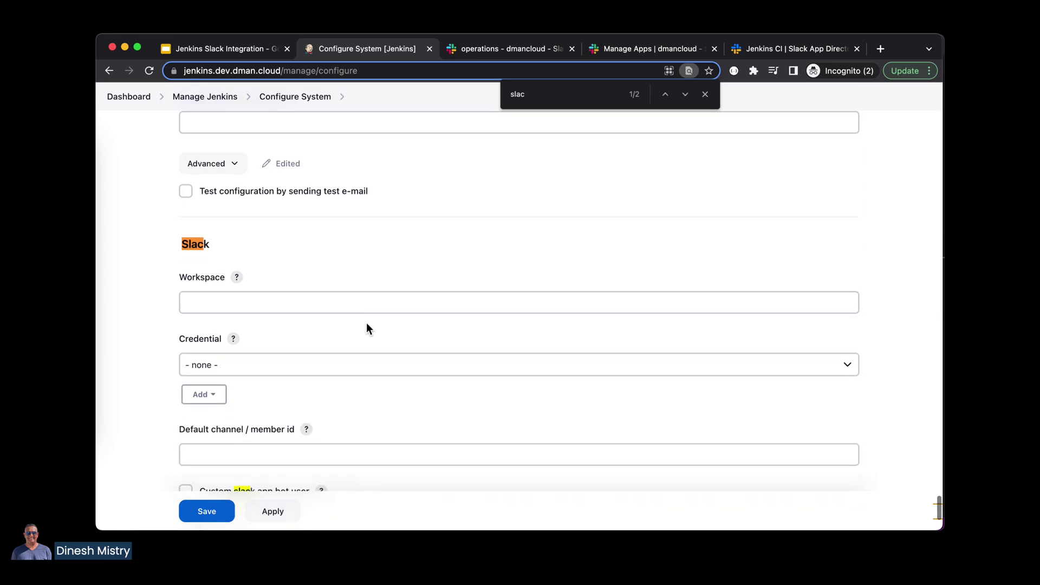
click(706, 94)
scroll(353, 216, down, 1)
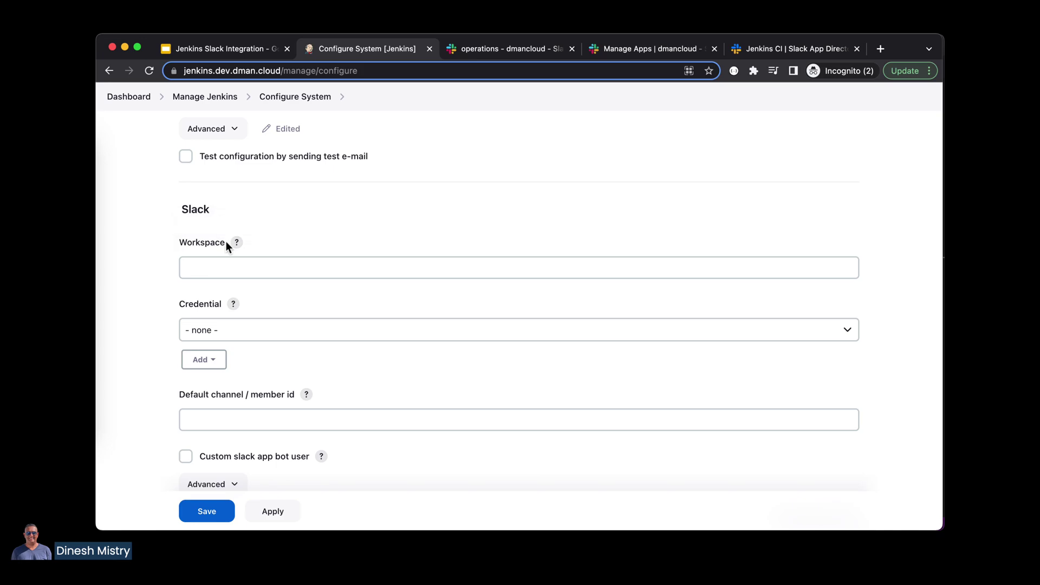
Set the Slack workspace to dmancloud in the system configuration.
click(222, 268)
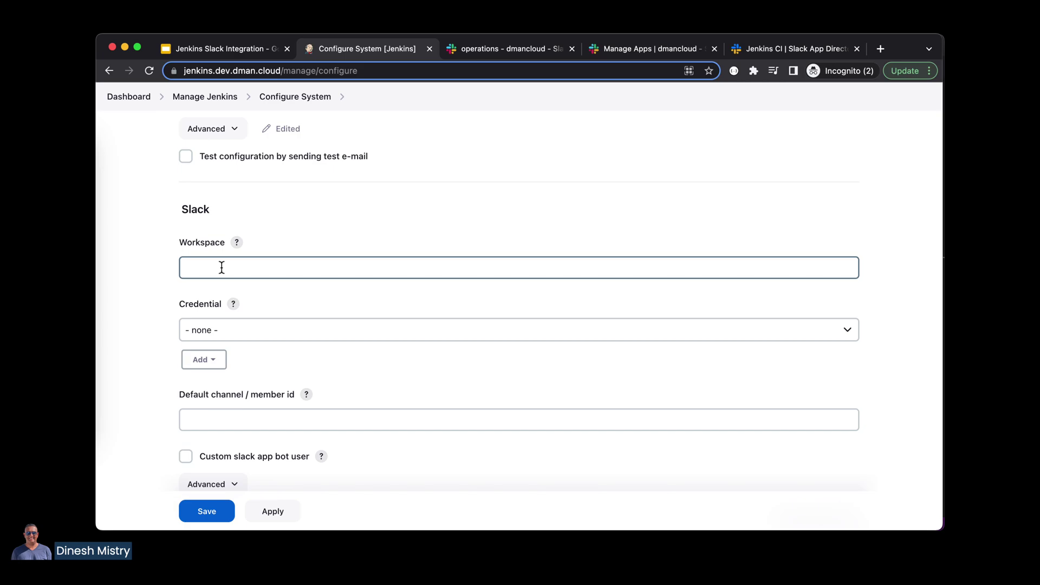
click(222, 268)
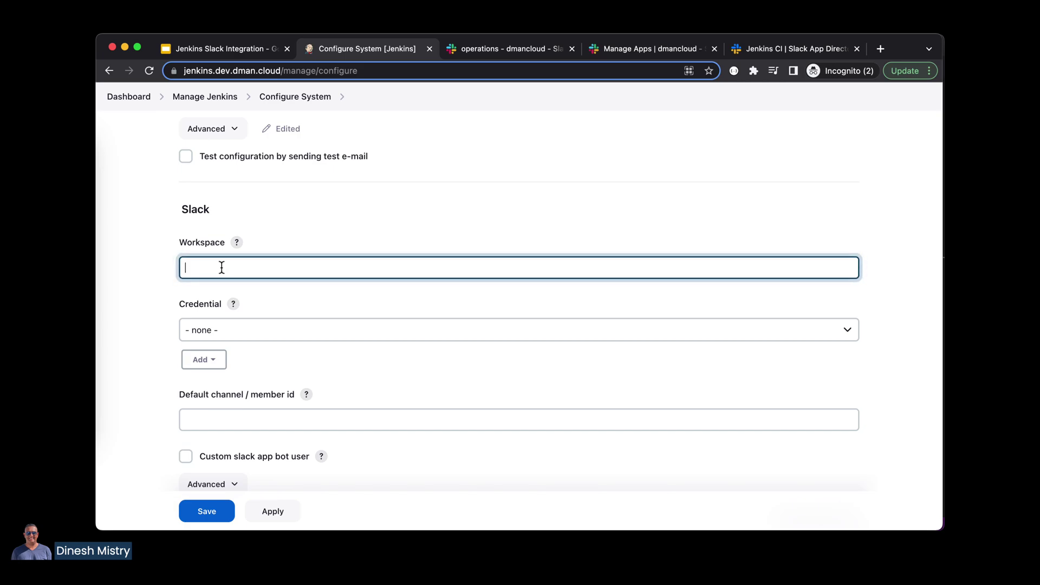
text(dmancloud)
click(275, 296)
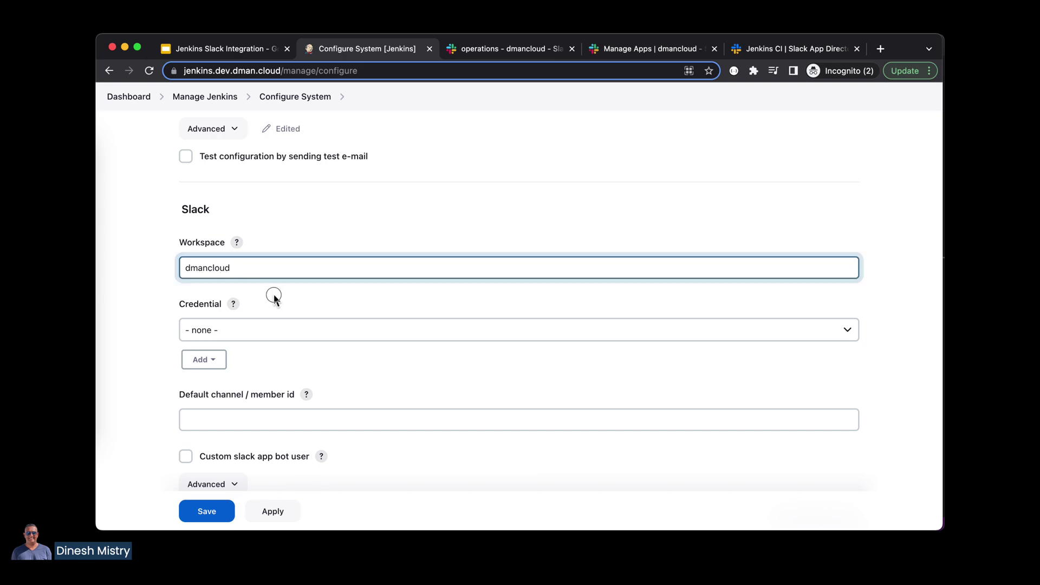
Start adding a new Jenkins credential for Slack with global credentials as its domain and Secret text as its kind.
click(227, 326)
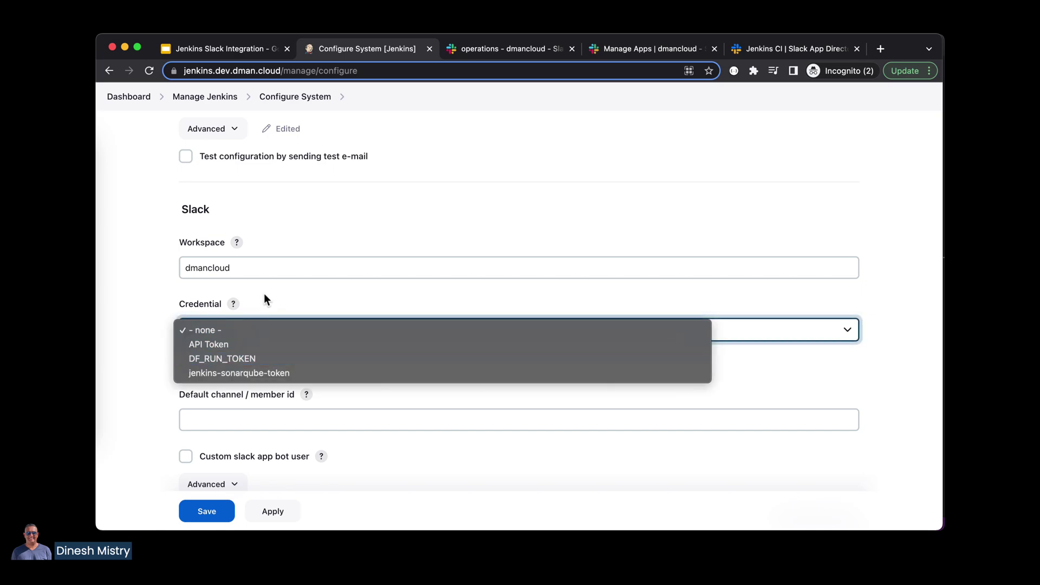
click(266, 300)
click(218, 362)
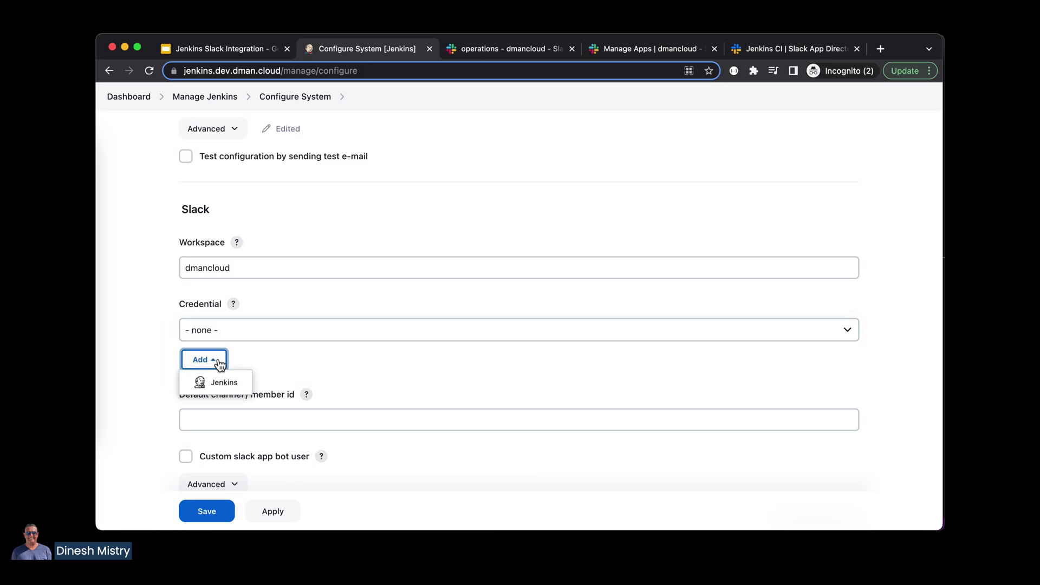
click(218, 383)
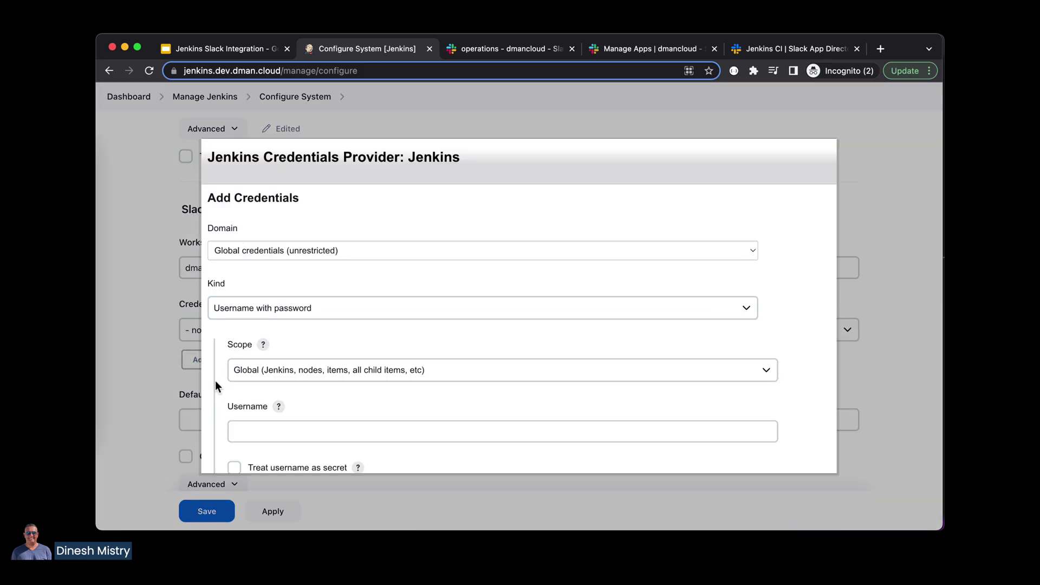
scroll(340, 235, down, 1)
click(342, 219)
click(341, 219)
click(313, 278)
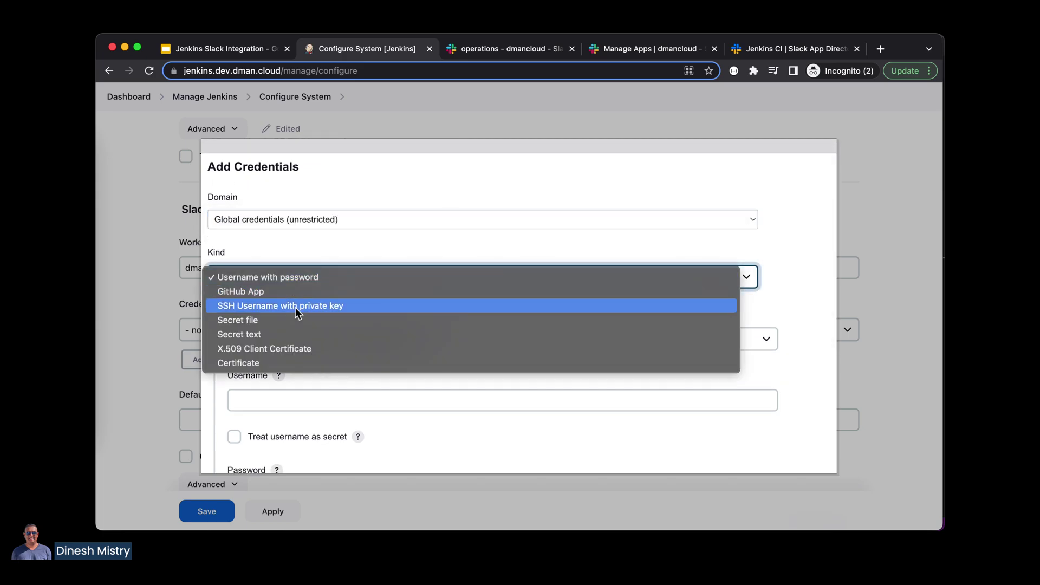
click(282, 334)
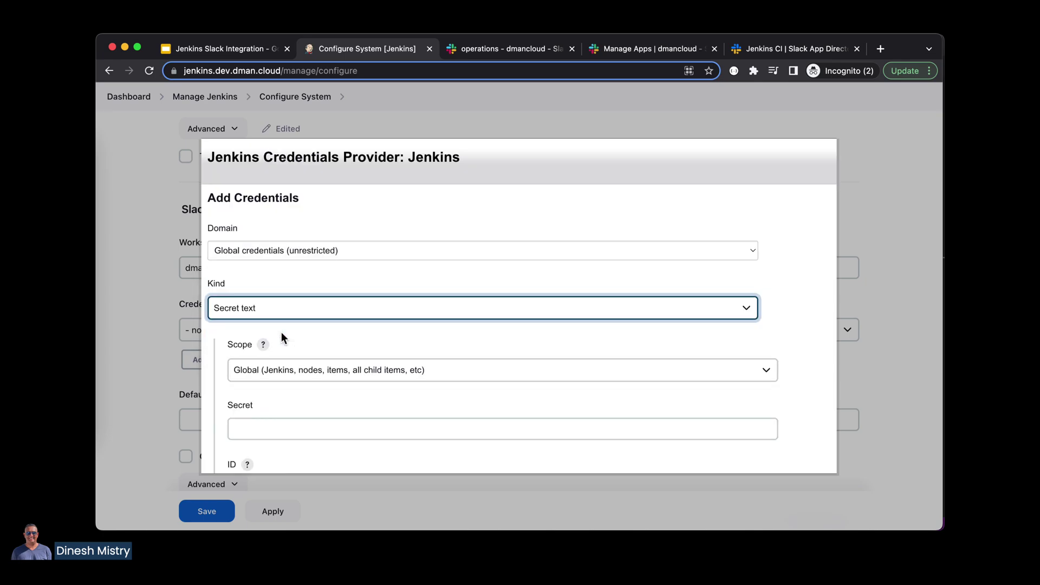
scroll(291, 346, down, 2)
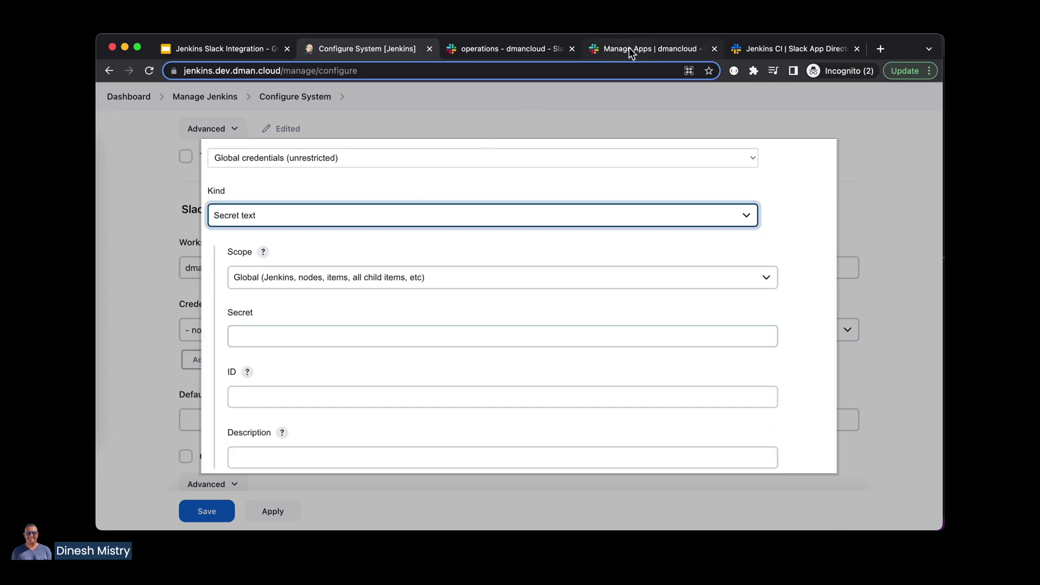
Copy the integration token from Step 3 of Slack's Jenkins CI setup instructions and return to the Jenkins credential form.
click(753, 47)
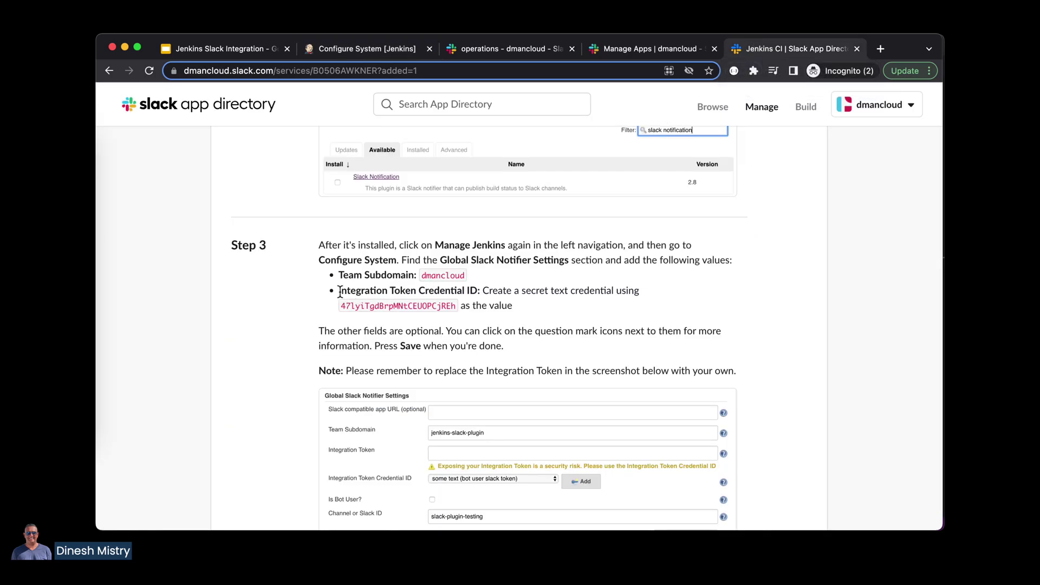
double_click(388, 308)
right_click(388, 308)
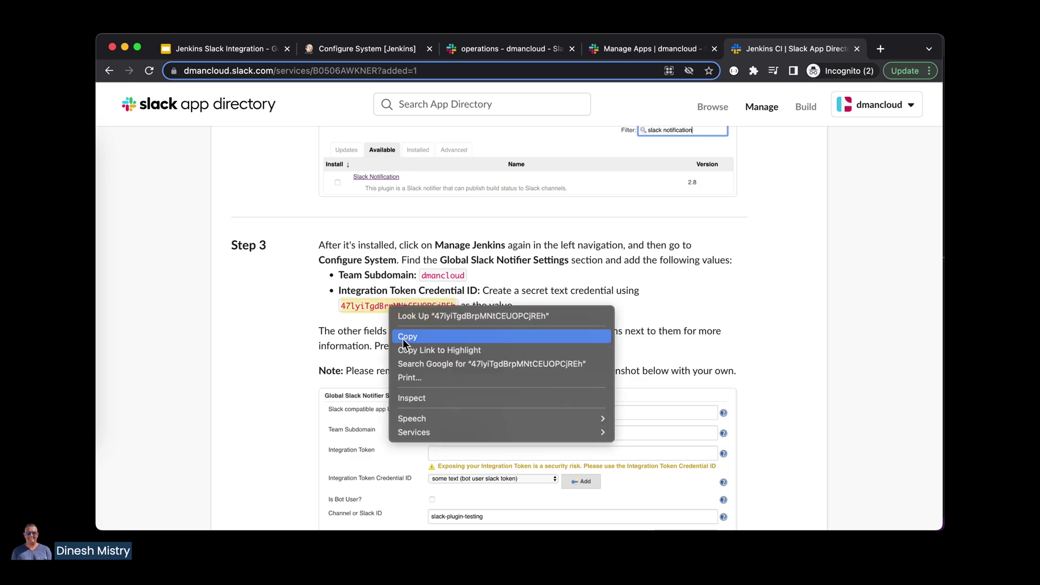
click(403, 335)
click(382, 56)
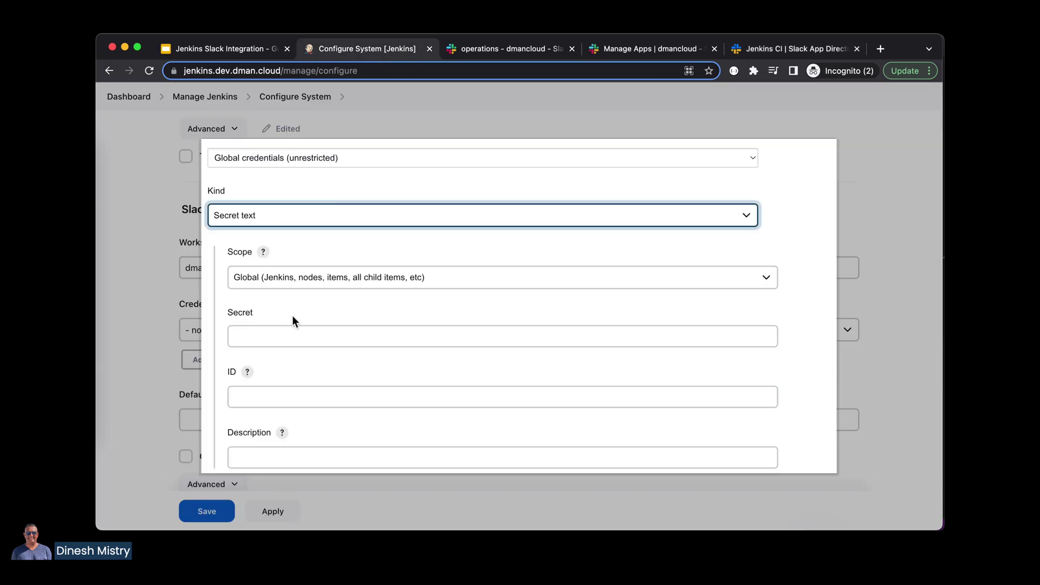
Paste the Slack integration token as the secret, set the ID and description to slack-token, and add the credential.
click(268, 339)
key(cmd+v)
click(247, 395)
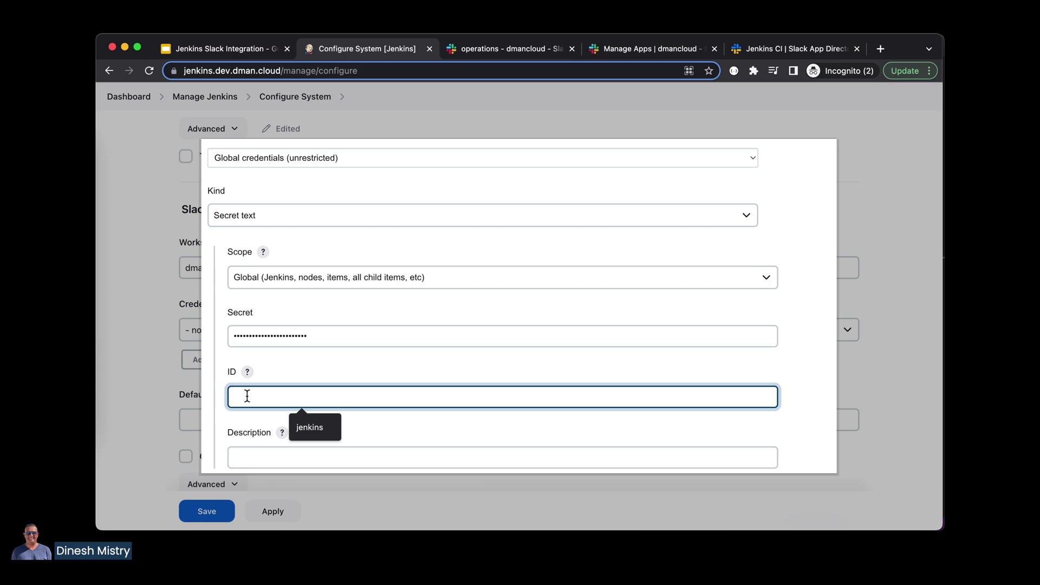
text(slack-token)
click(238, 457)
text(slack-token)
scroll(265, 441, down, 2)
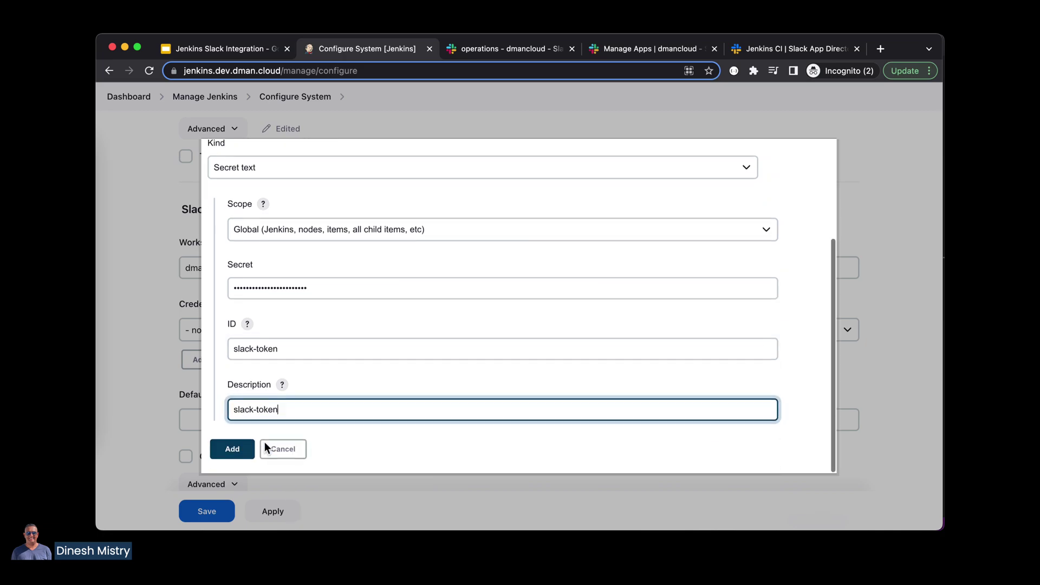
click(242, 451)
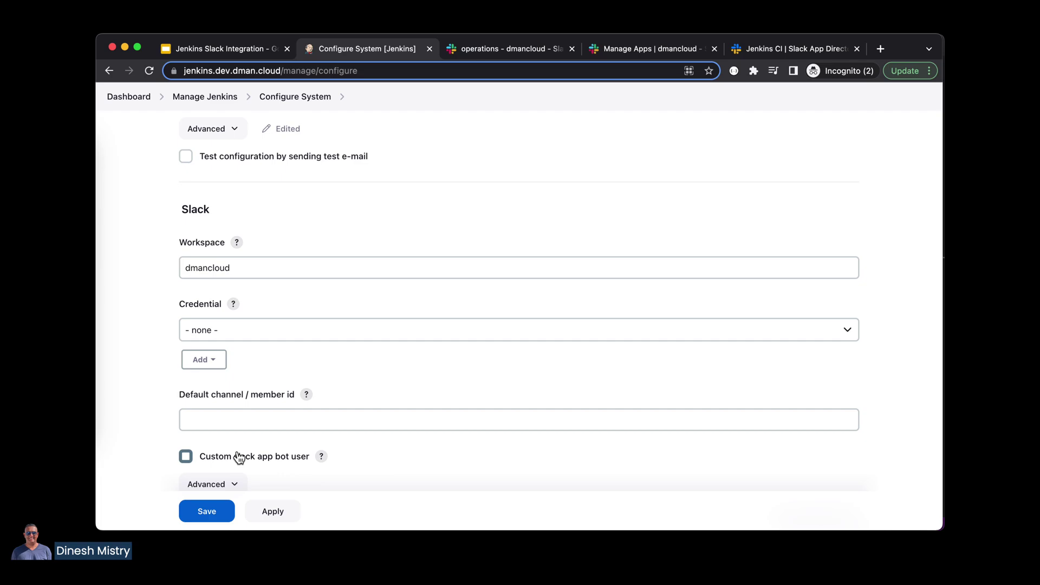
Select slack-token as the Slack credential and set the default channel to #operations.
click(253, 331)
click(223, 388)
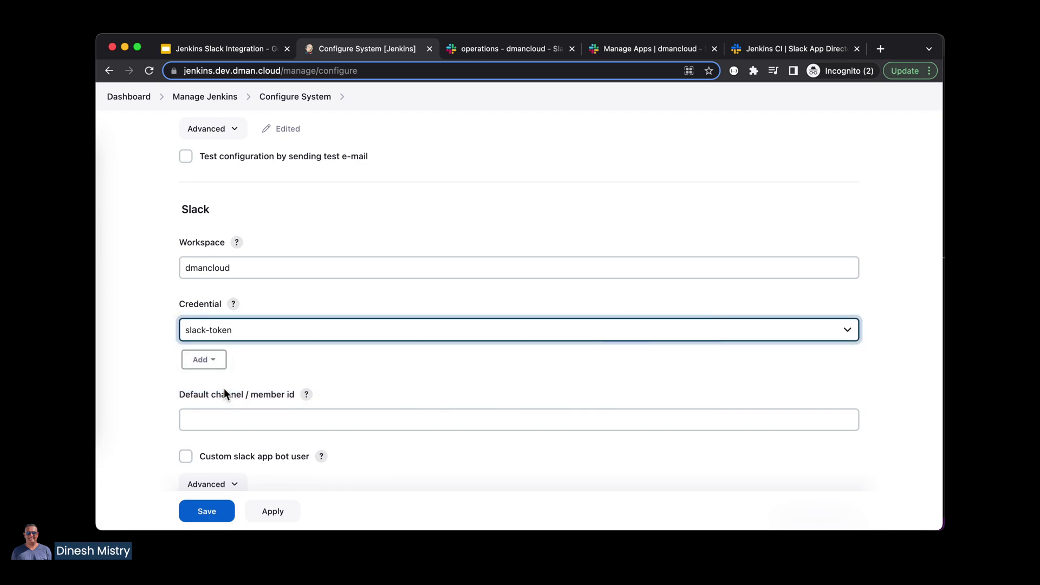
scroll(279, 362, down, 3)
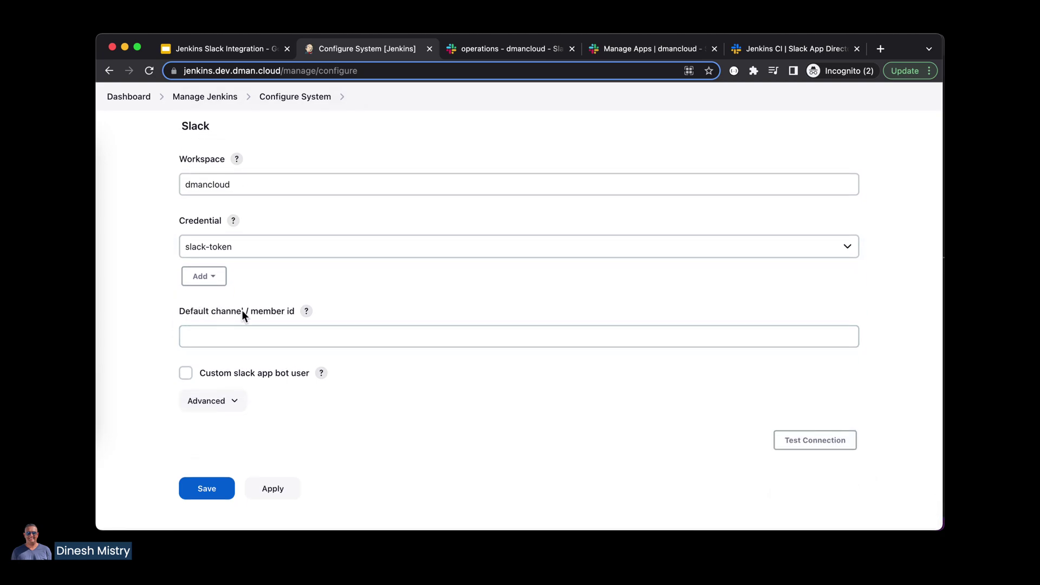
click(222, 332)
text(#operations)
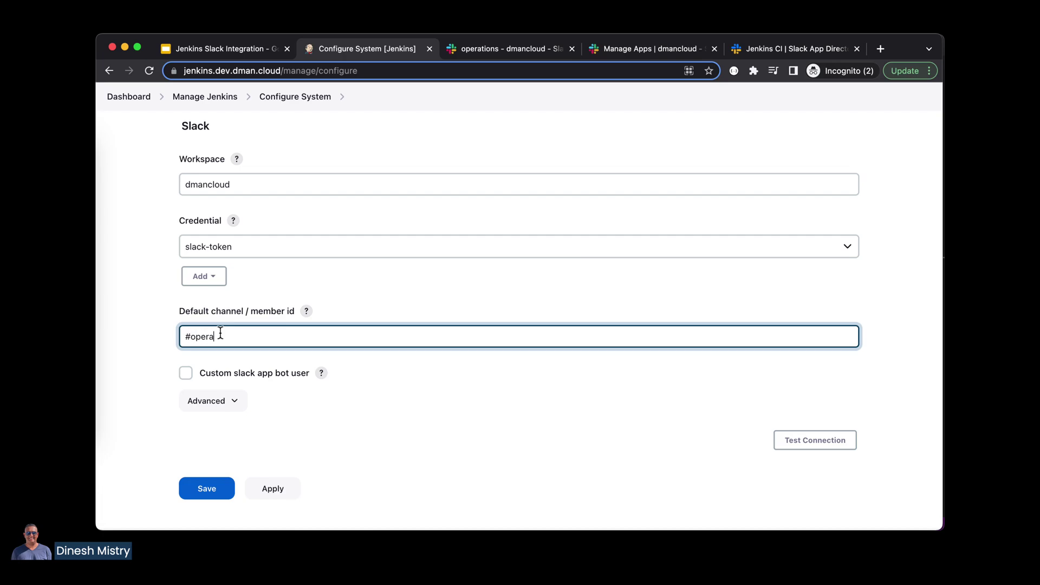
click(408, 378)
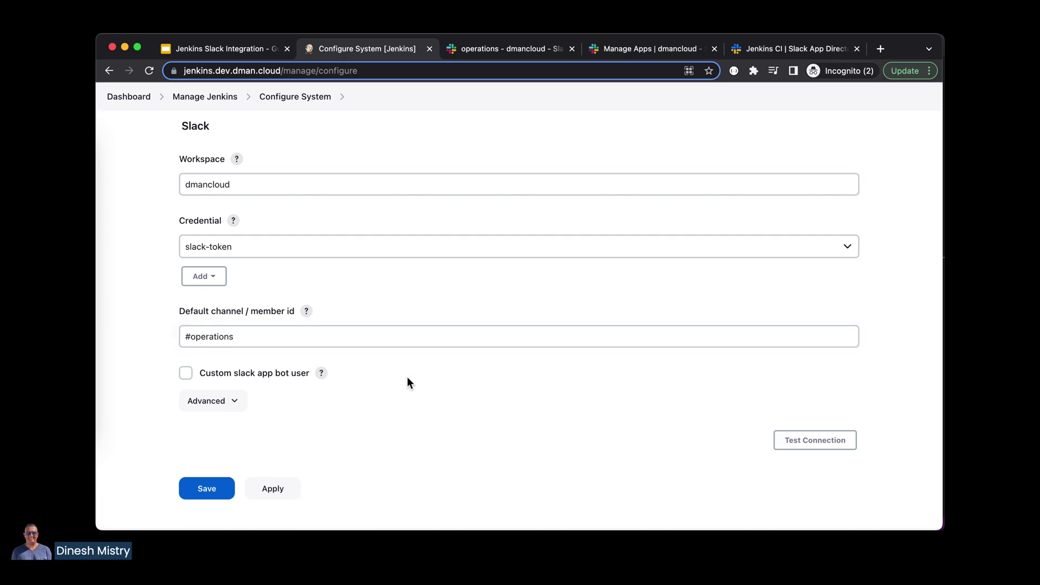
Test the Slack connection, checking the operations channel in Slack, and save the Jenkins system configuration.
click(819, 441)
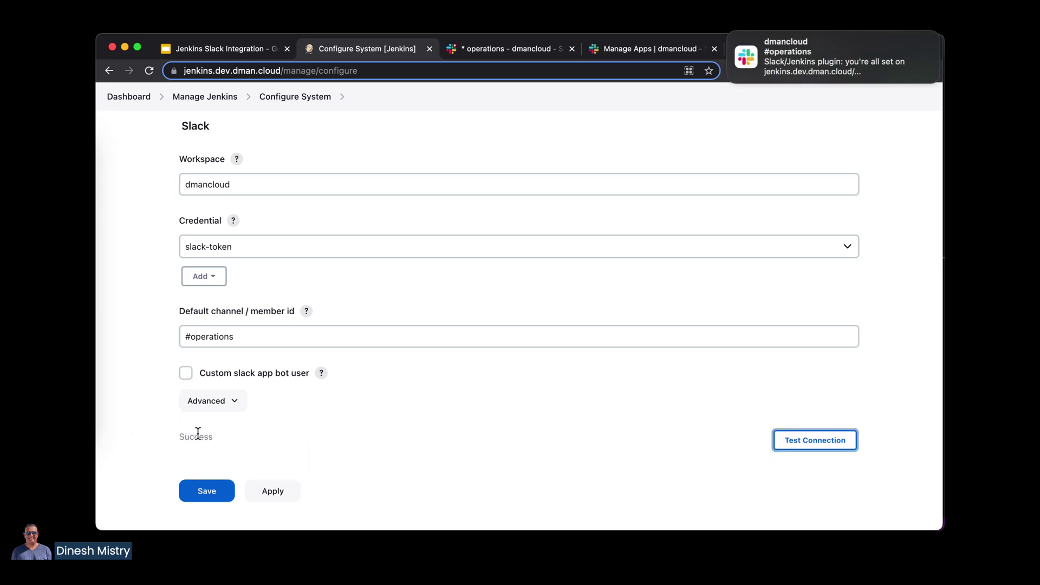
click(492, 52)
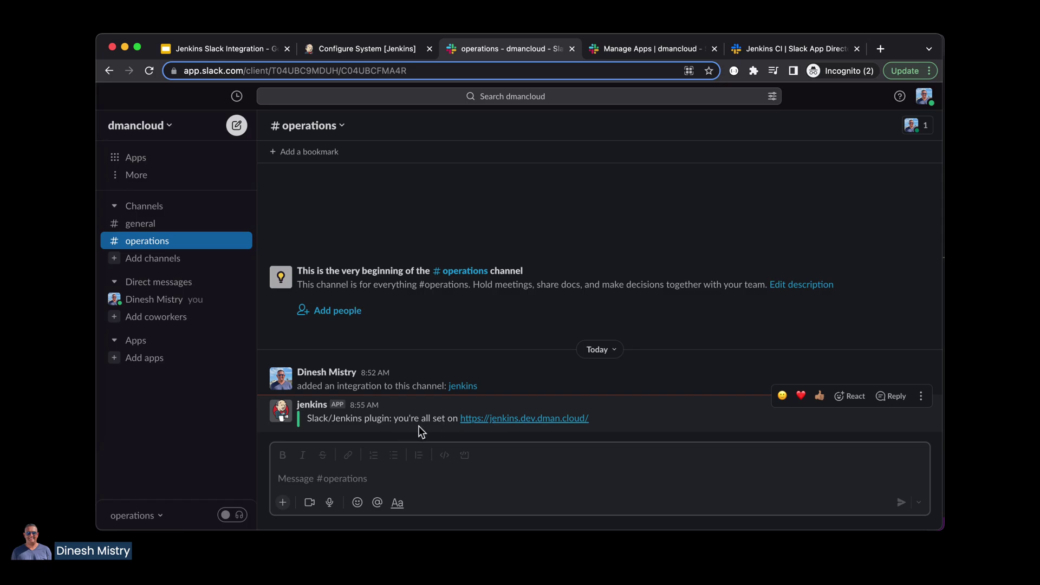
click(379, 47)
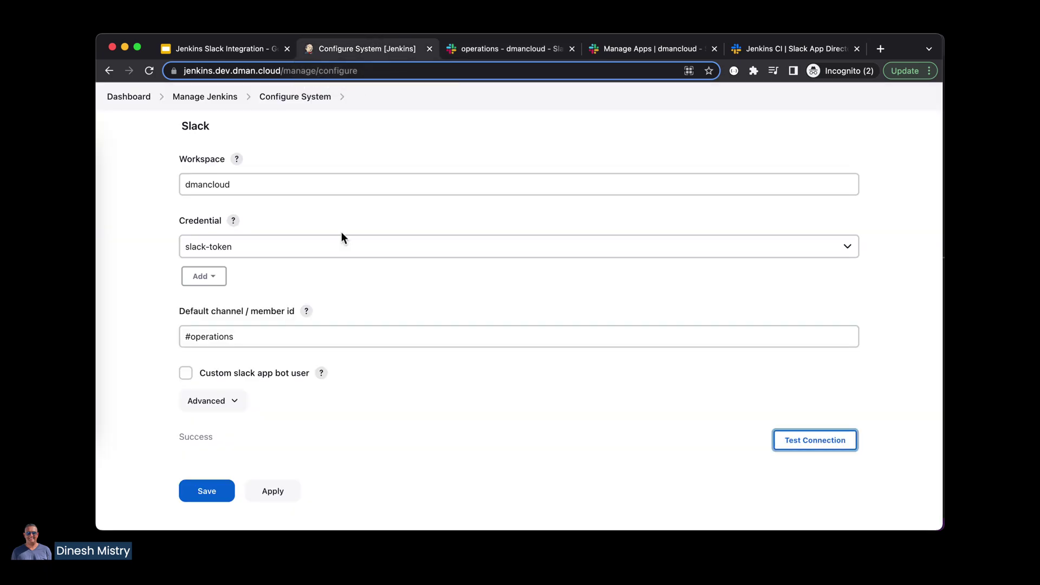
click(206, 494)
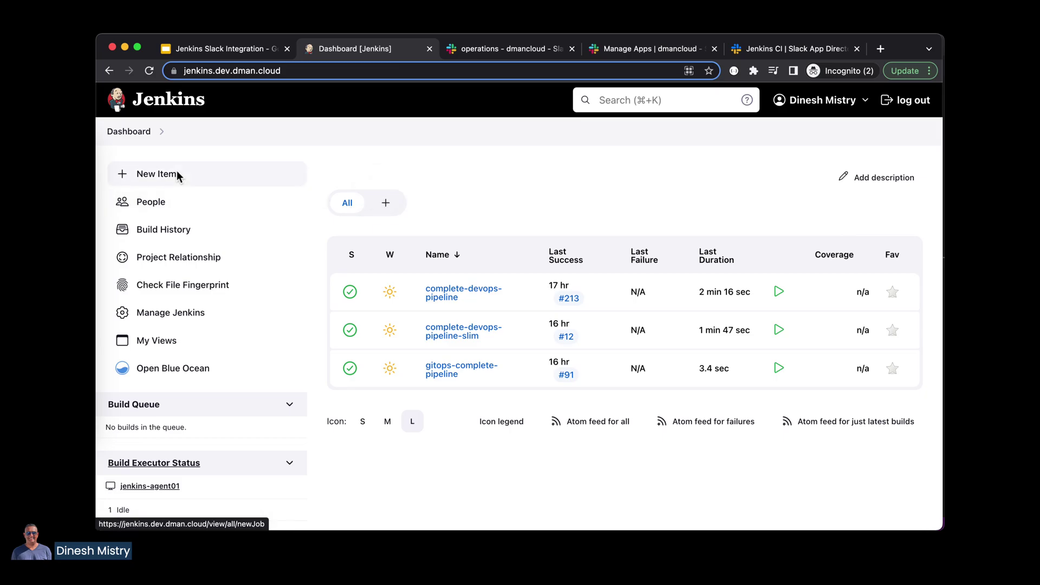
Create a new Jenkins item of type Pipeline named slack-test.
click(144, 173)
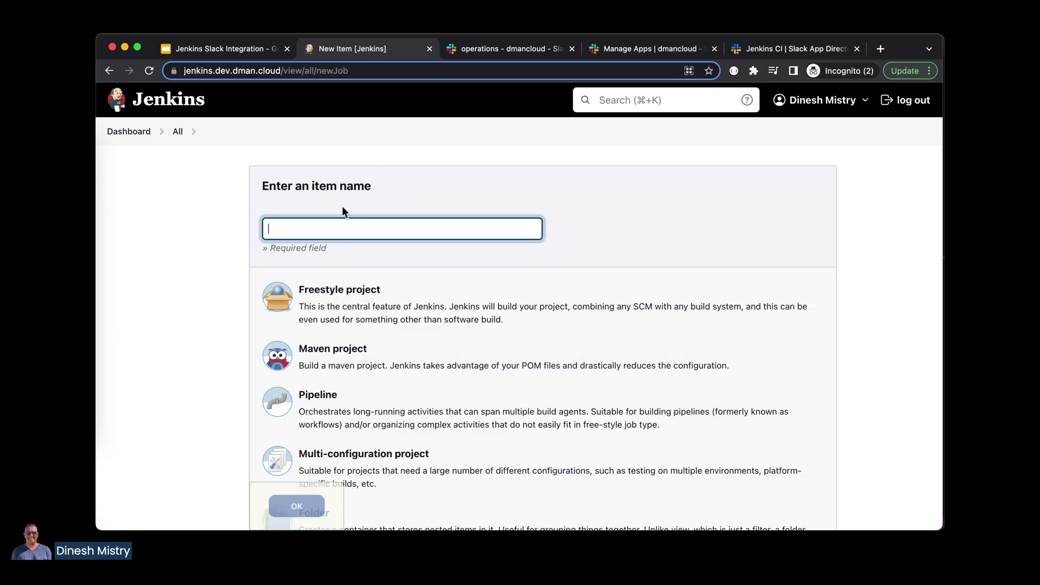
text(slack-test)
click(337, 397)
scroll(337, 397, down, 3)
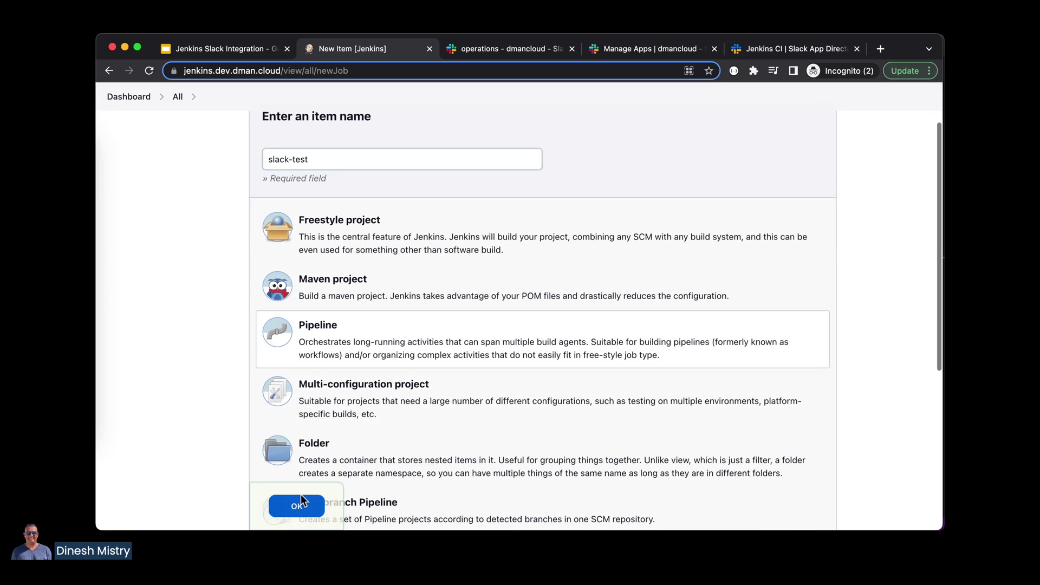
click(299, 507)
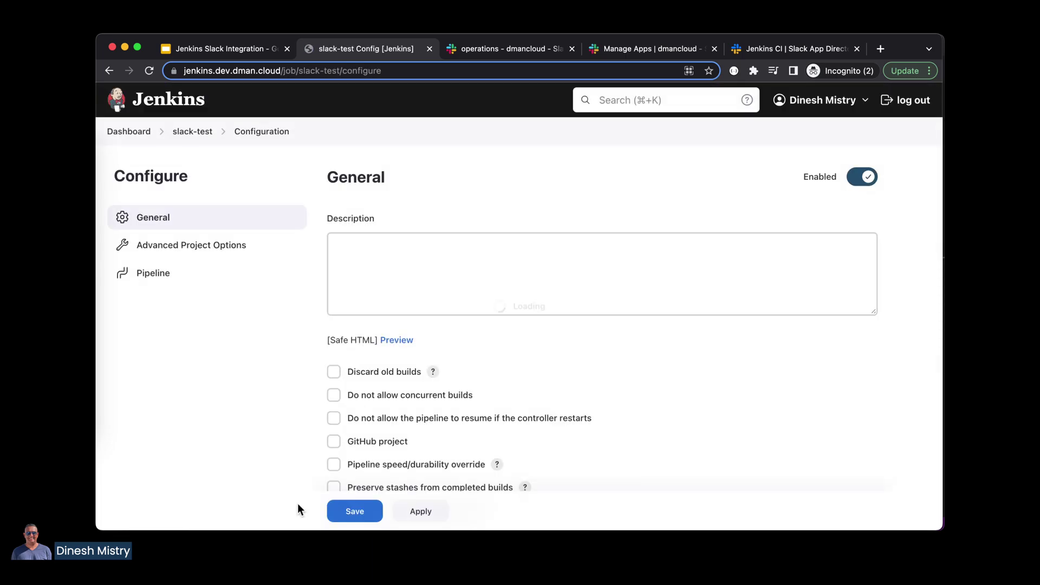
Fill the slack-test pipeline script with the Hello World sample and save the job configuration.
scroll(298, 506, down, 2)
scroll(298, 507, down, 5)
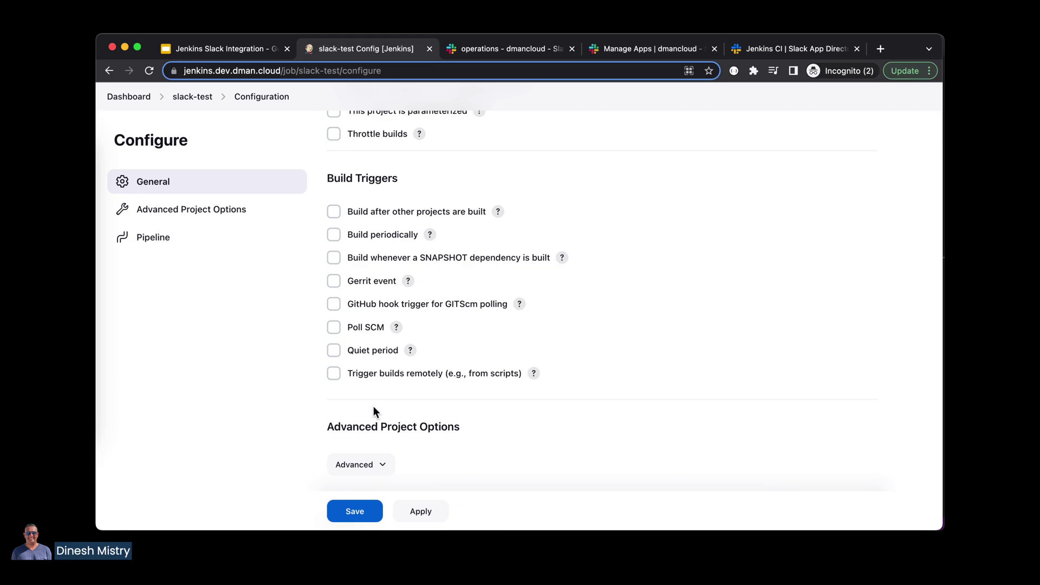
scroll(373, 407, down, 3)
scroll(373, 408, down, 2)
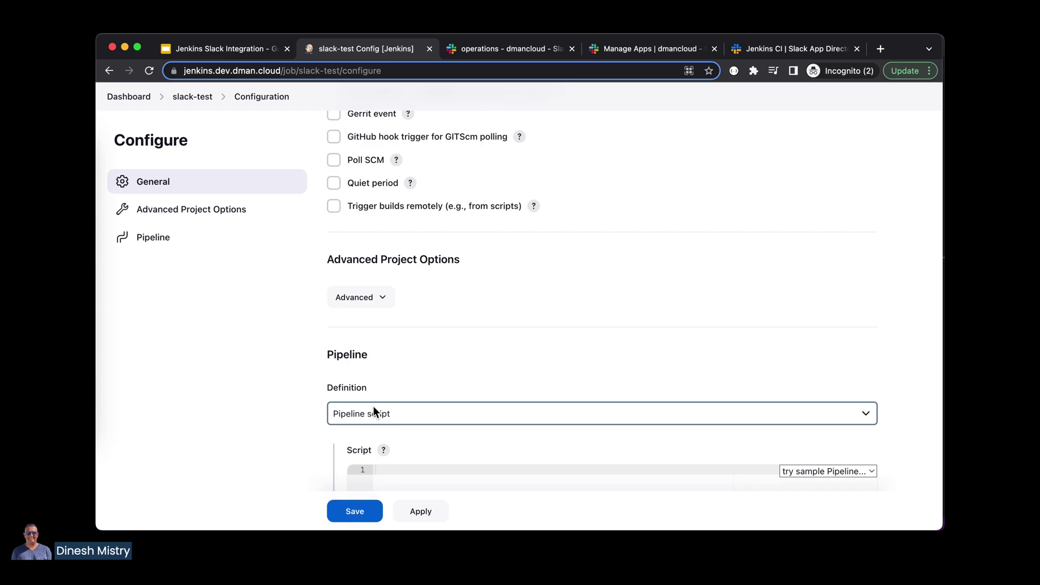
scroll(373, 407, down, 4)
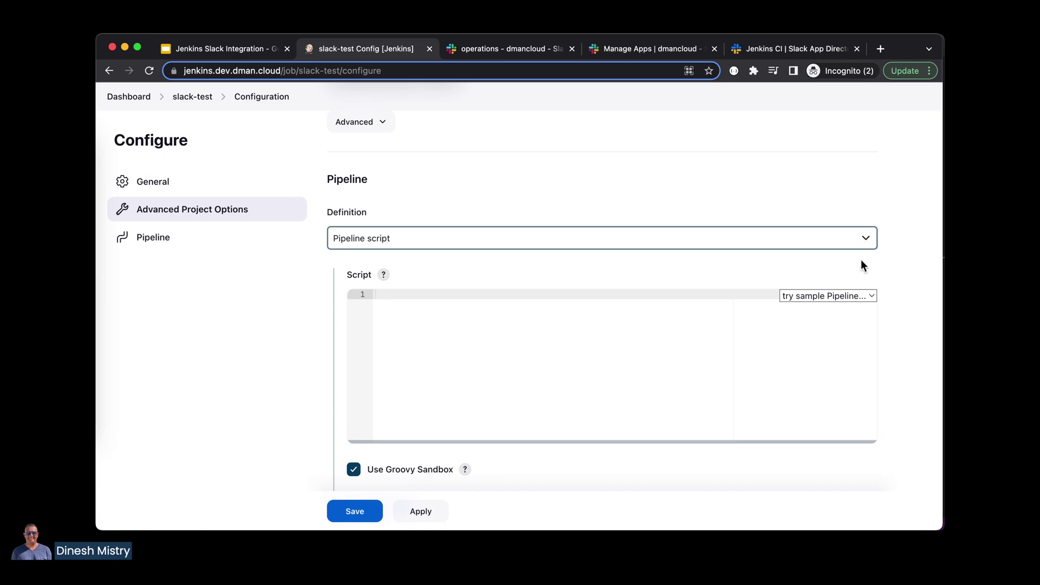
click(871, 296)
click(830, 311)
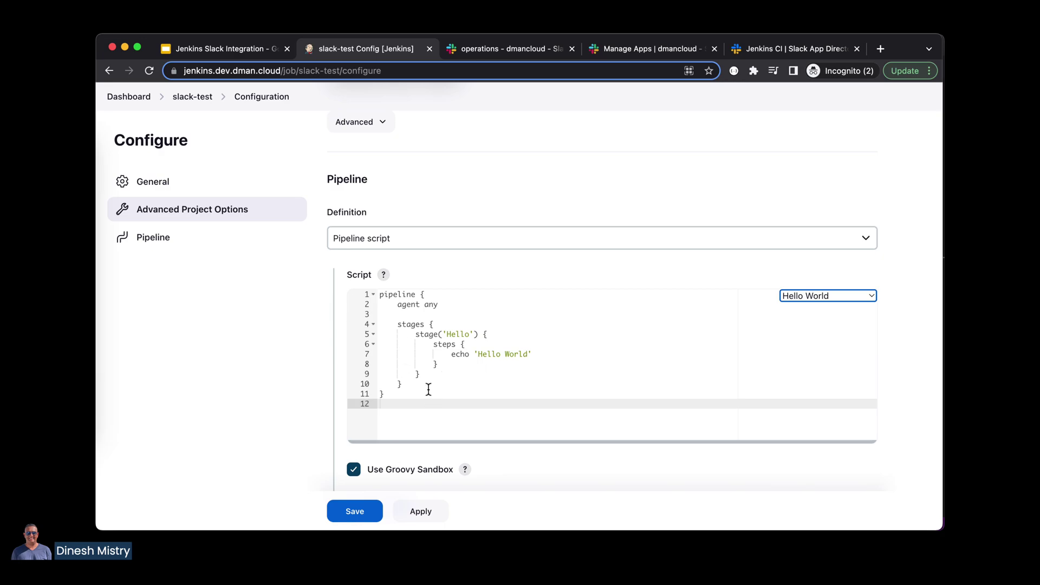
scroll(428, 389, up, 1)
scroll(428, 389, down, 1)
click(416, 513)
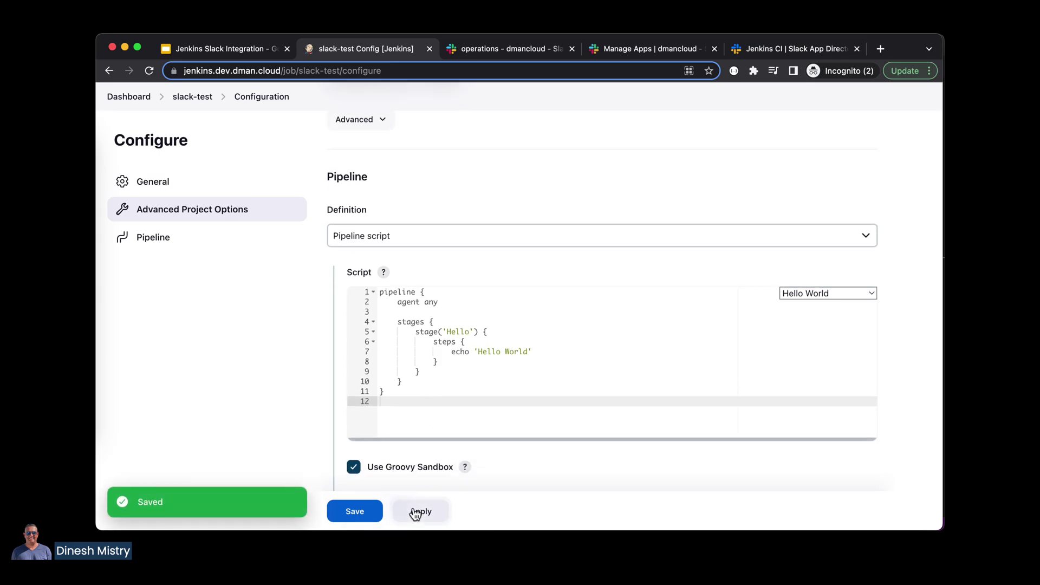
click(352, 512)
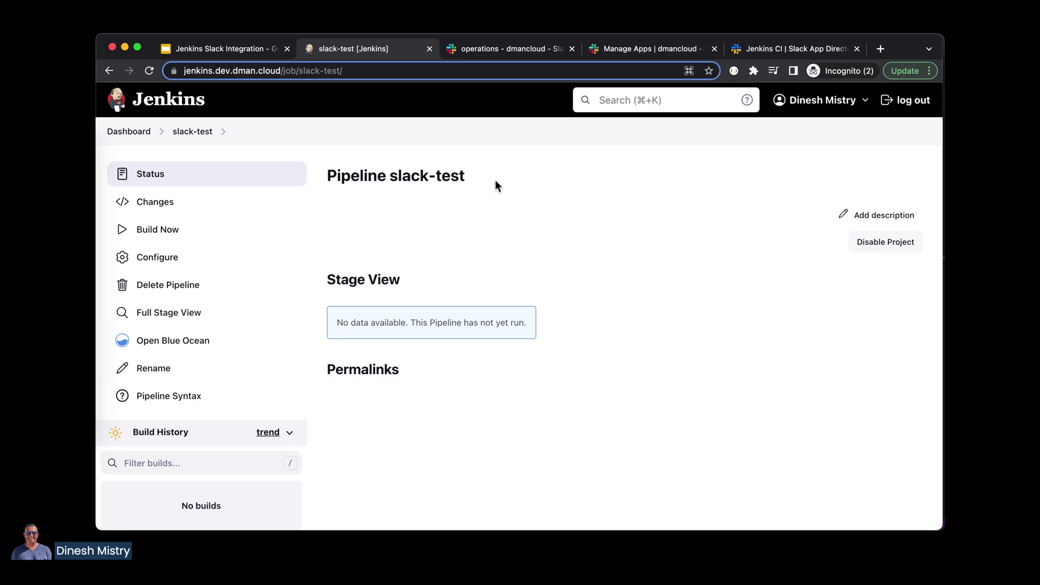
Open the slack-test job's Pipeline Syntax page in a new browser tab and switch to it.
right_click(162, 397)
click(191, 373)
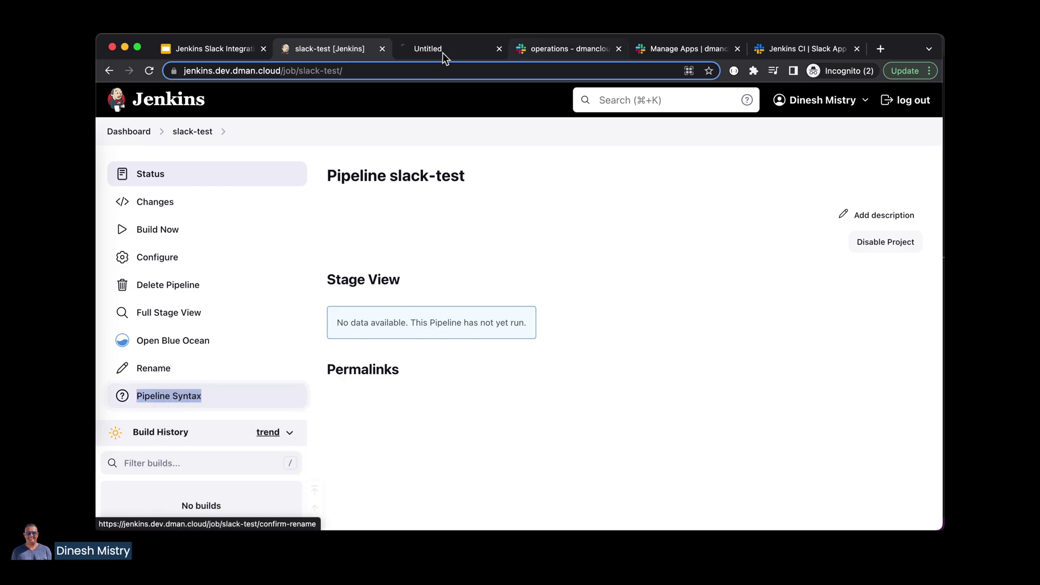
click(446, 50)
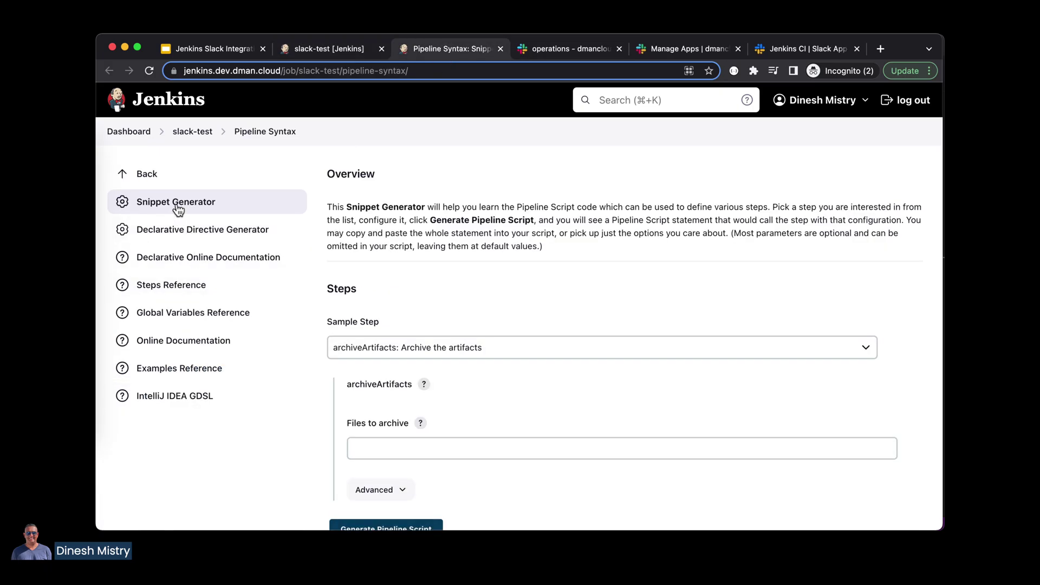
Choose slackSend: Send Slack Message as the sample step in the Snippet Generator.
click(371, 350)
scroll(369, 431, down, 10)
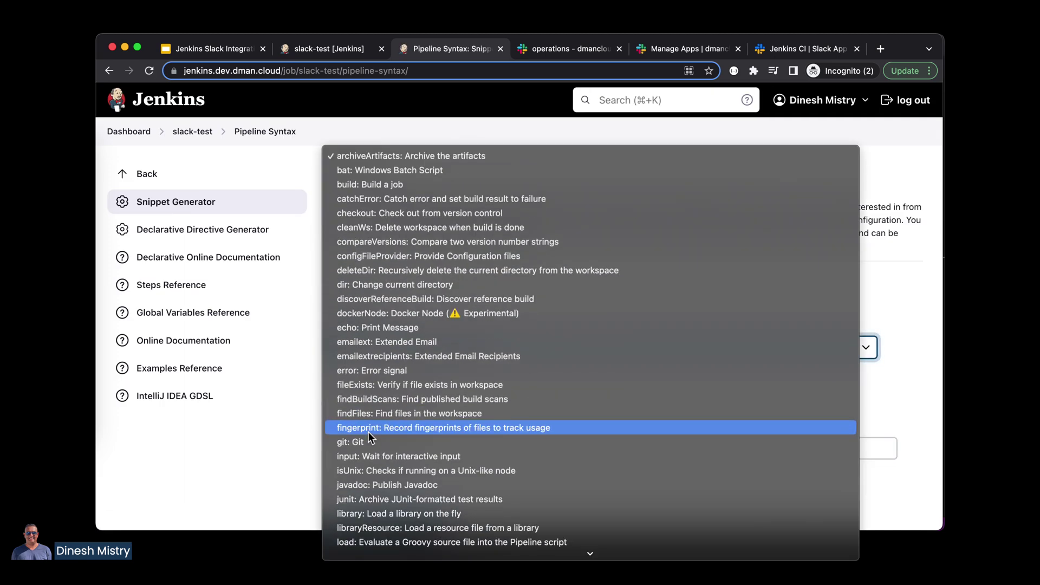
scroll(368, 431, down, 15)
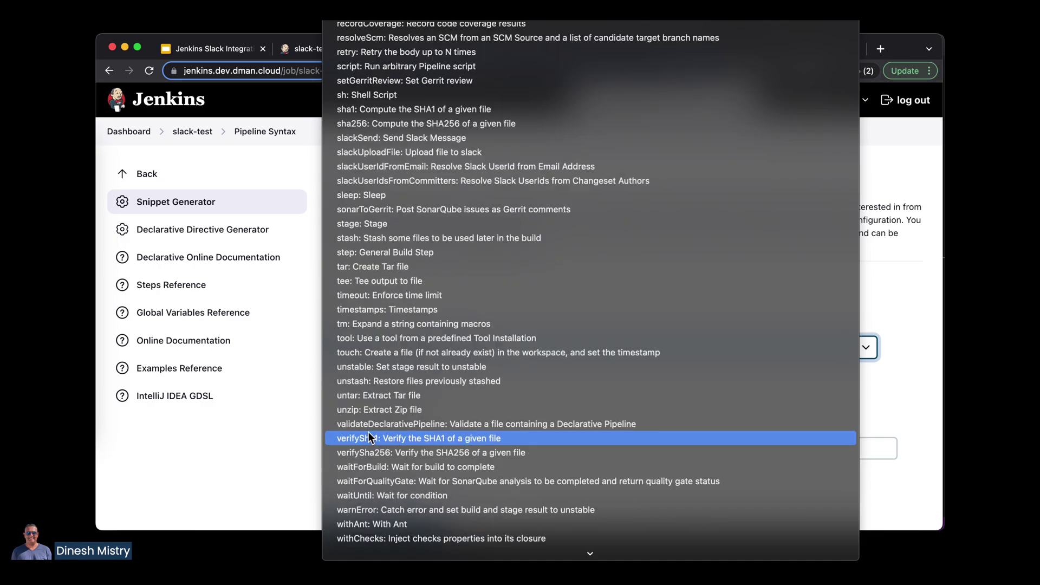
scroll(369, 435, down, 10)
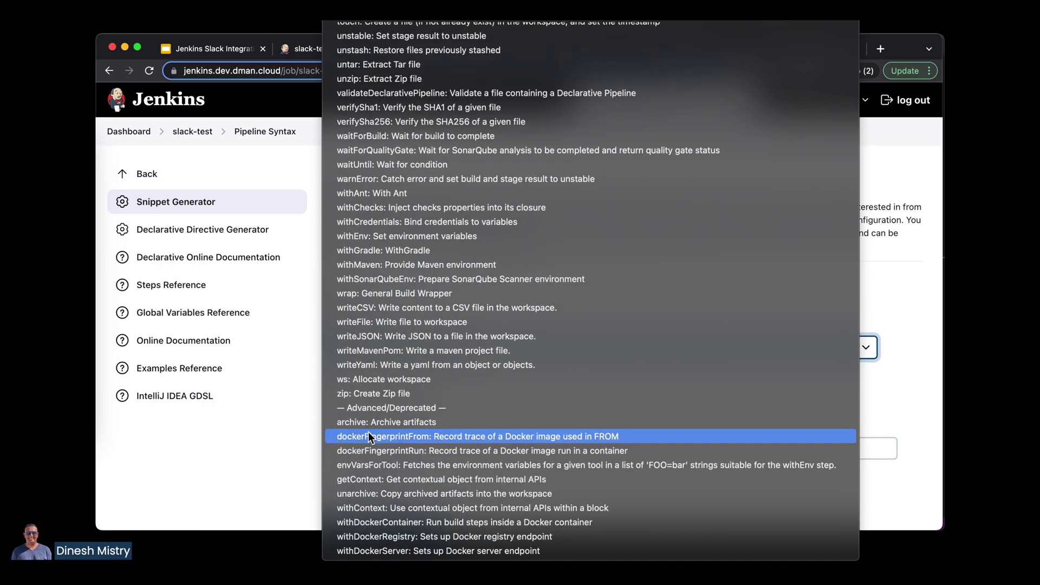
scroll(368, 436, up, 10)
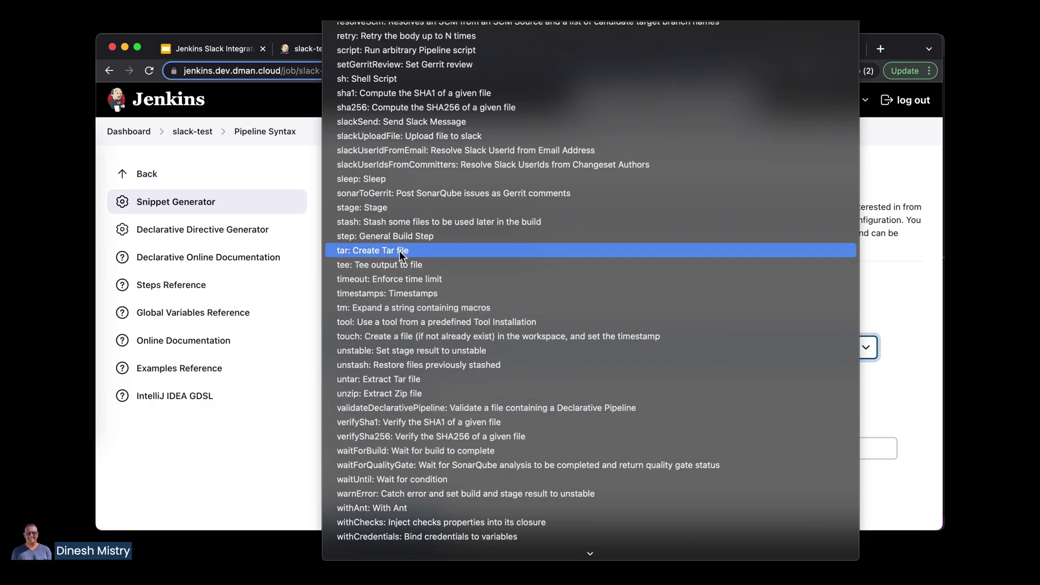
click(365, 122)
scroll(368, 333, down, 3)
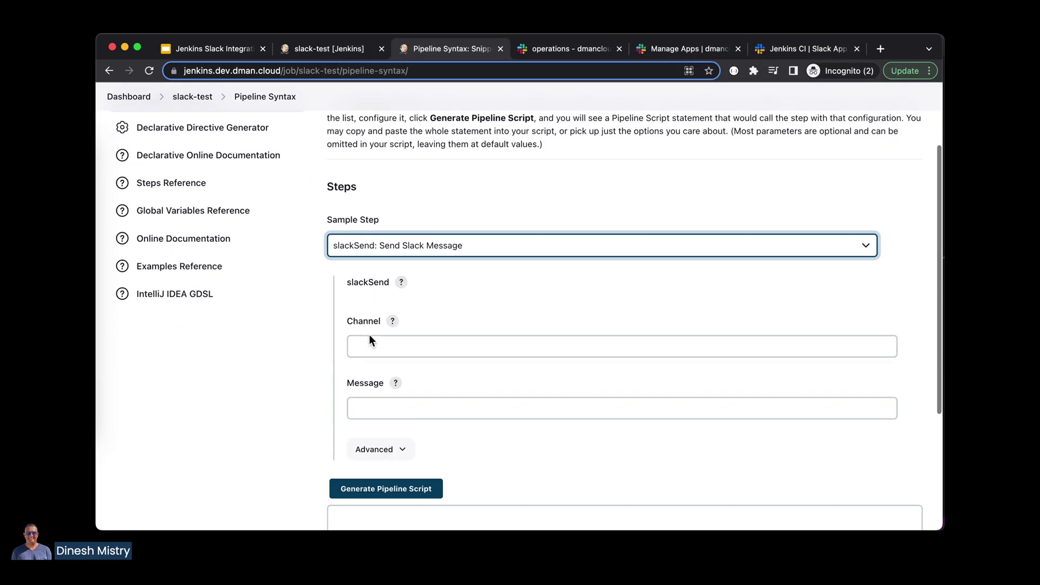
Show the help for the slackSend step's Channel field and select its example slackSend command.
click(379, 342)
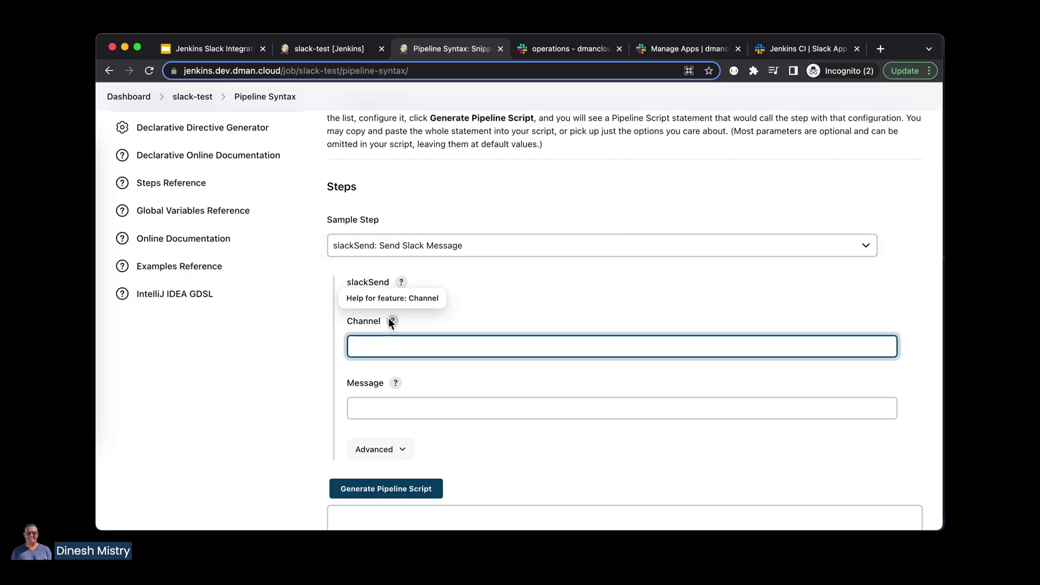
click(392, 322)
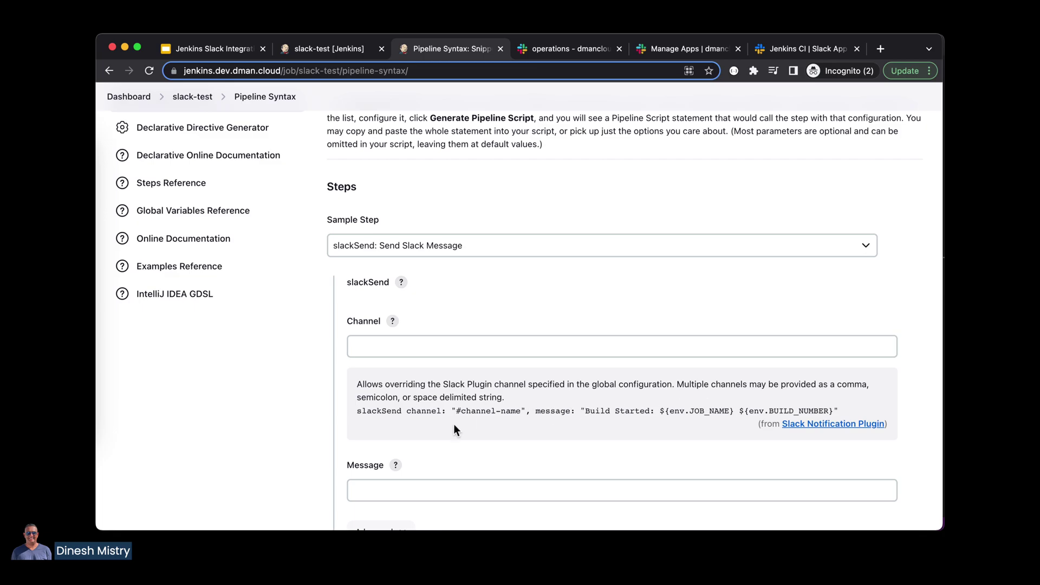
drag(357, 411, 836, 410)
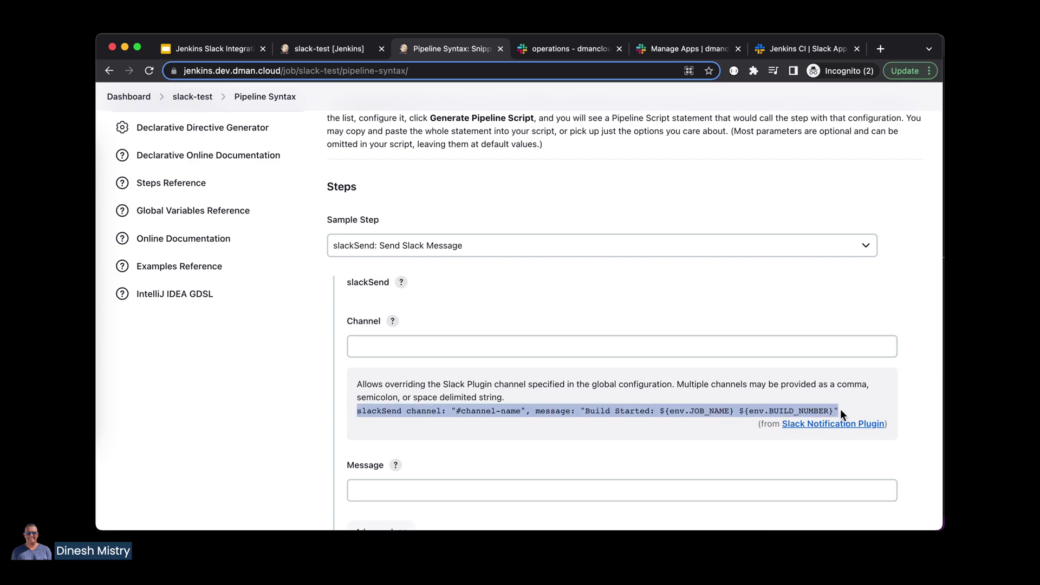
click(840, 409)
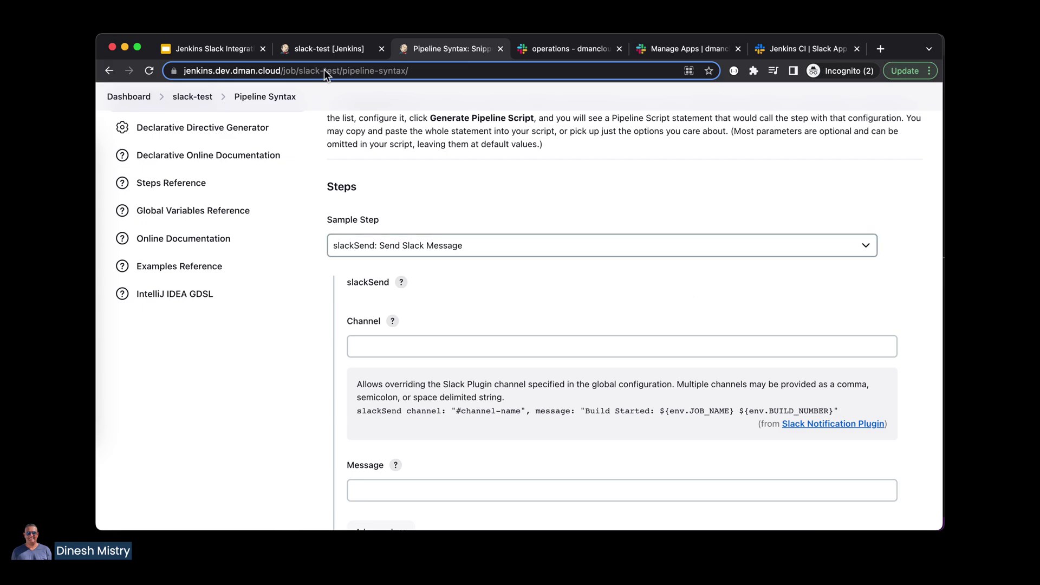
Open the slack-test job's configuration and add a post block after the stages block in the pipeline script.
click(329, 53)
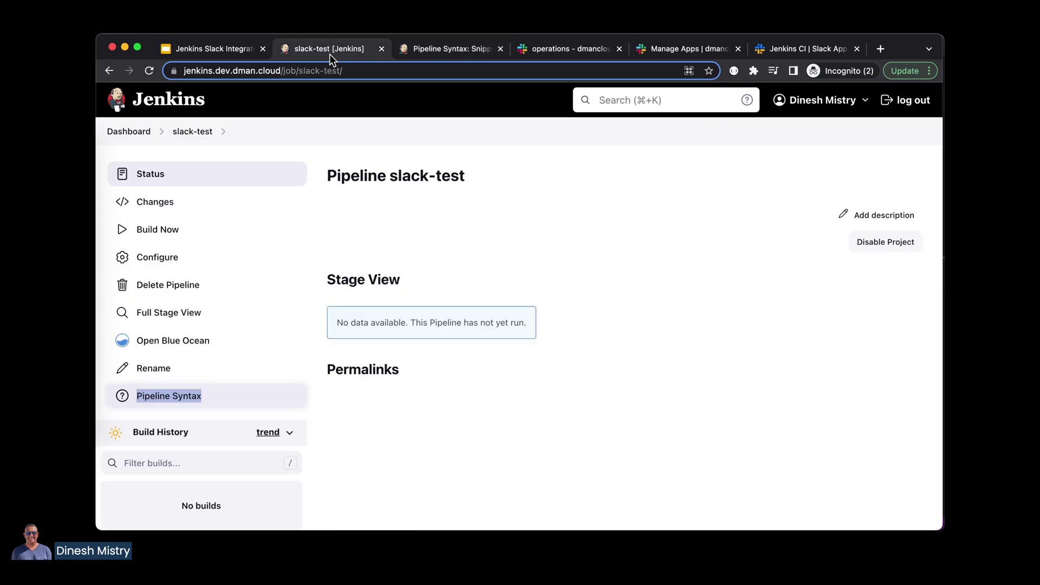
click(161, 258)
scroll(404, 309, down, 6)
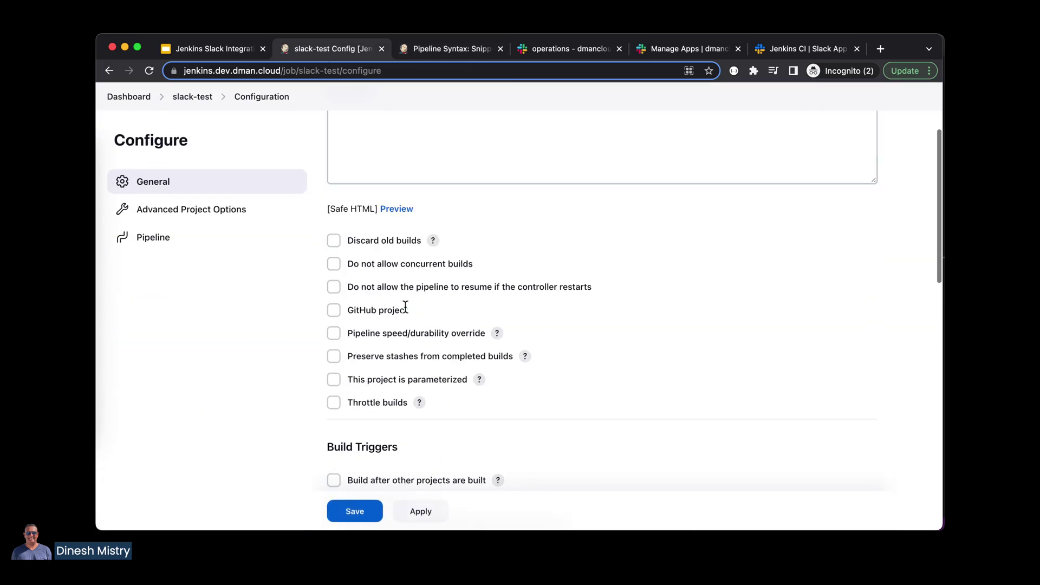
scroll(405, 307, down, 8)
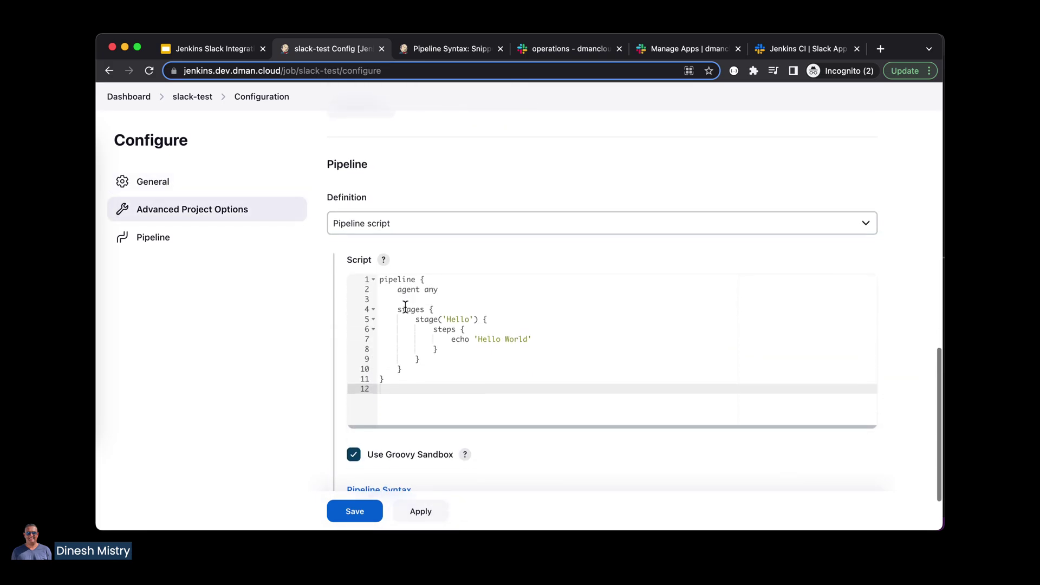
click(403, 359)
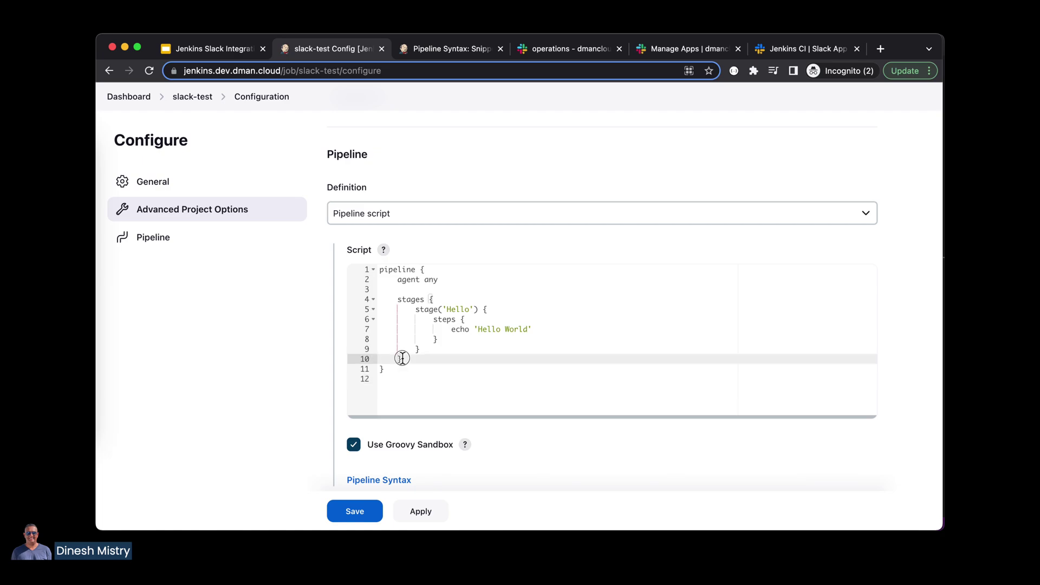
key(Return)
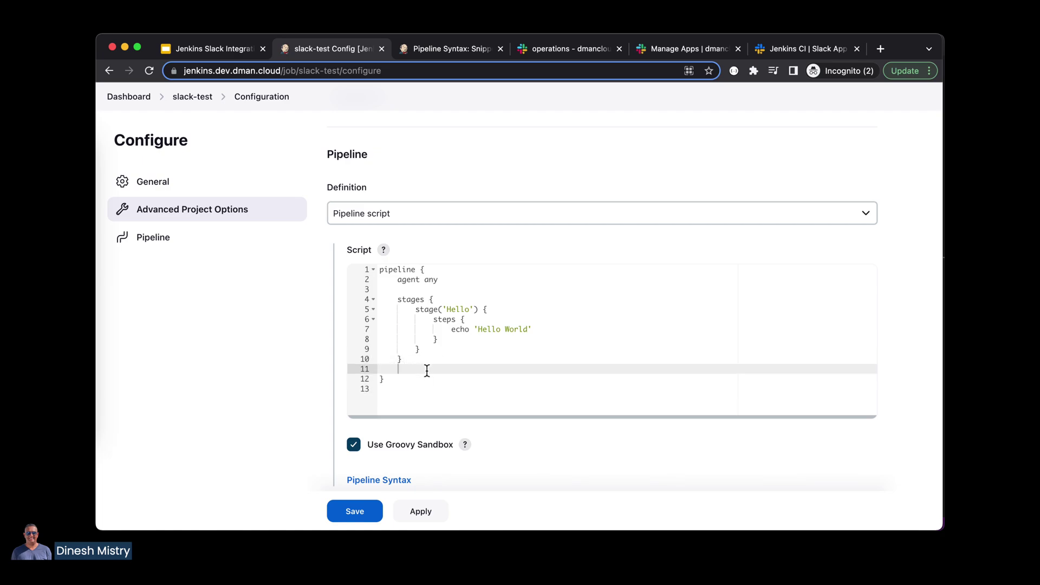
key(Return)
text(post {)
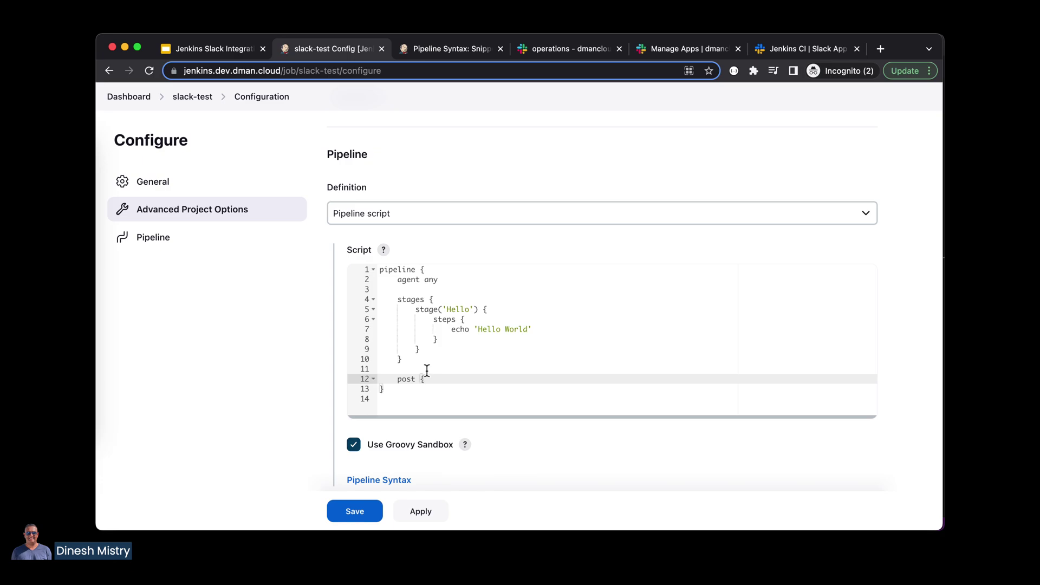
key(Return)
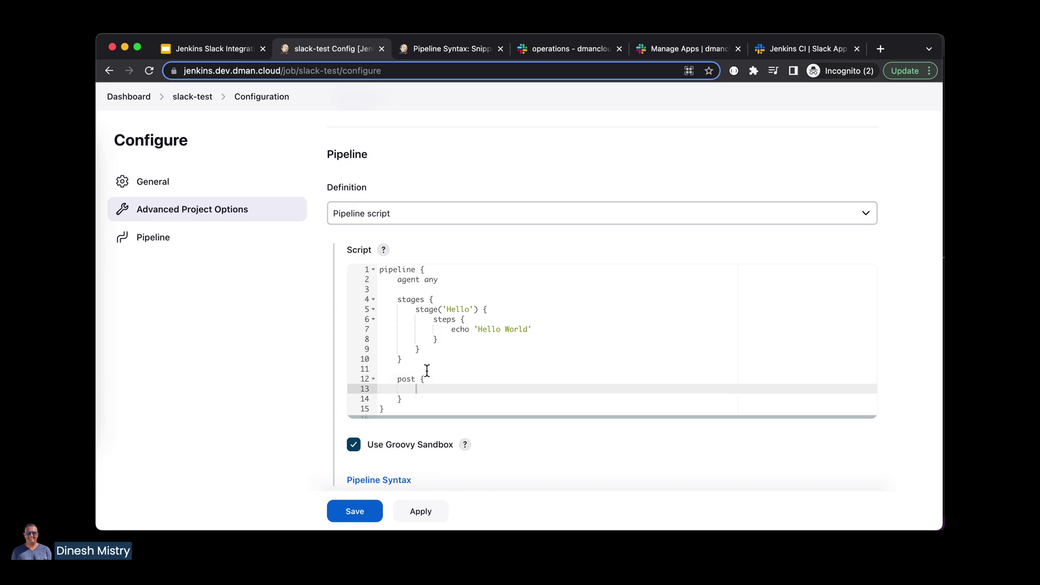
Nest an always block containing a script block inside the post block.
text(always {)
key(Return)
text(s)
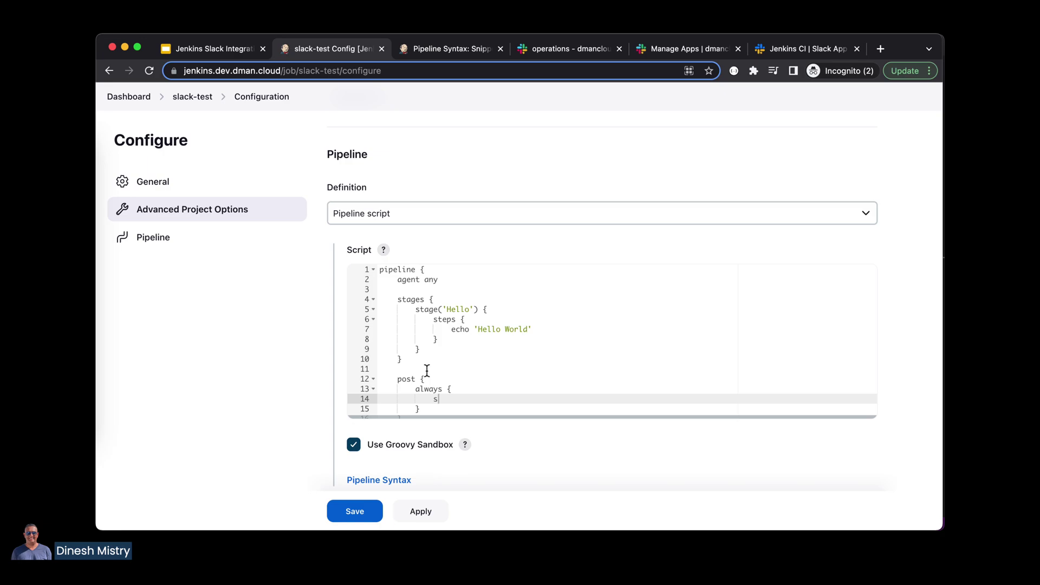
text(cript {)
key(Return)
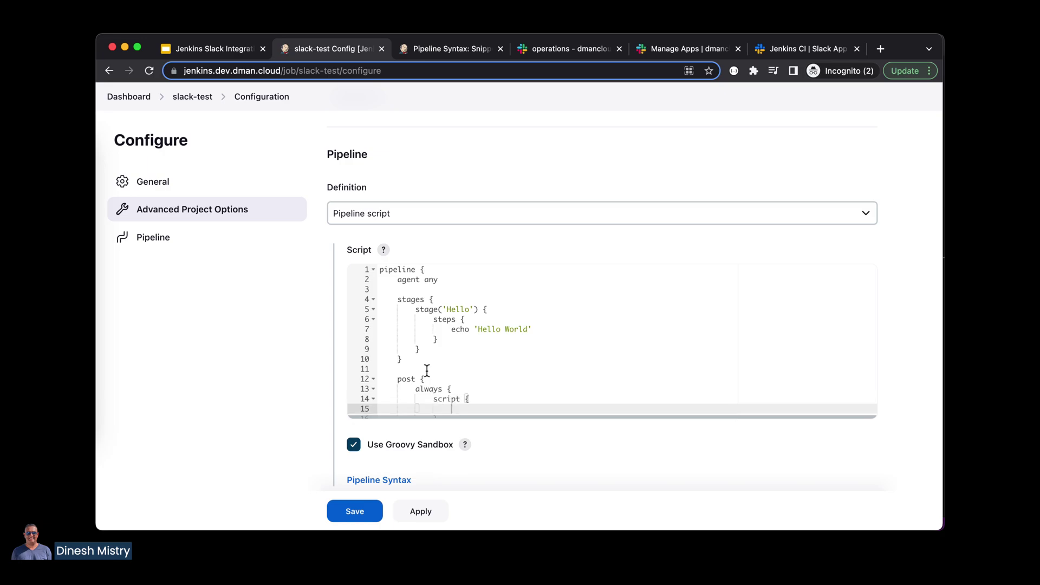
Insert the example slackSend command in the script block, set its channel to #operations, and save the job configuration.
text(slackSend channel: "#channel-name", message: "Build Started: ${env.JOB_NAME} ${env.BUILD_NUMBER}")
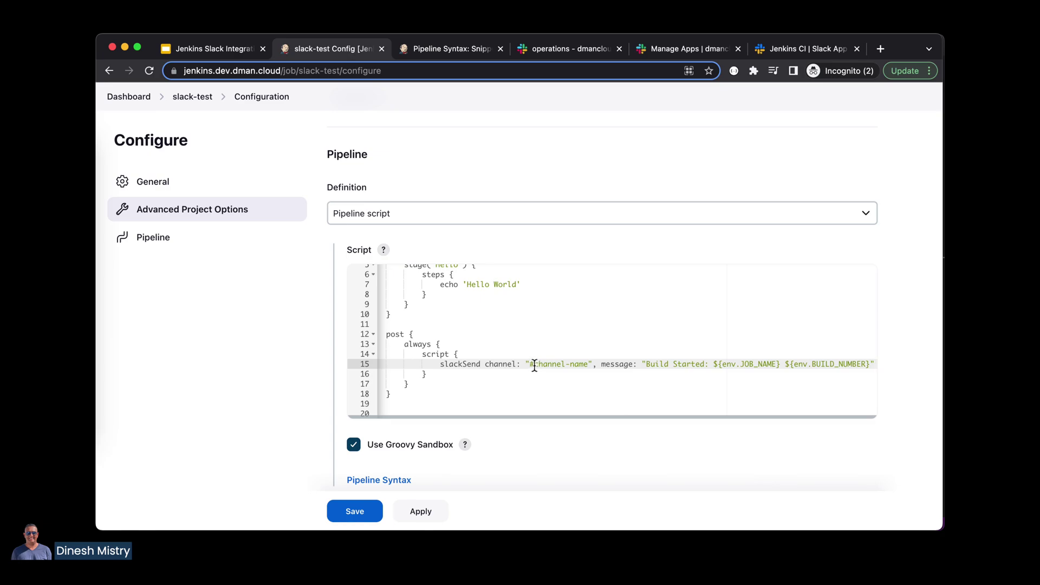
drag(534, 365, 589, 364)
text(operatio)
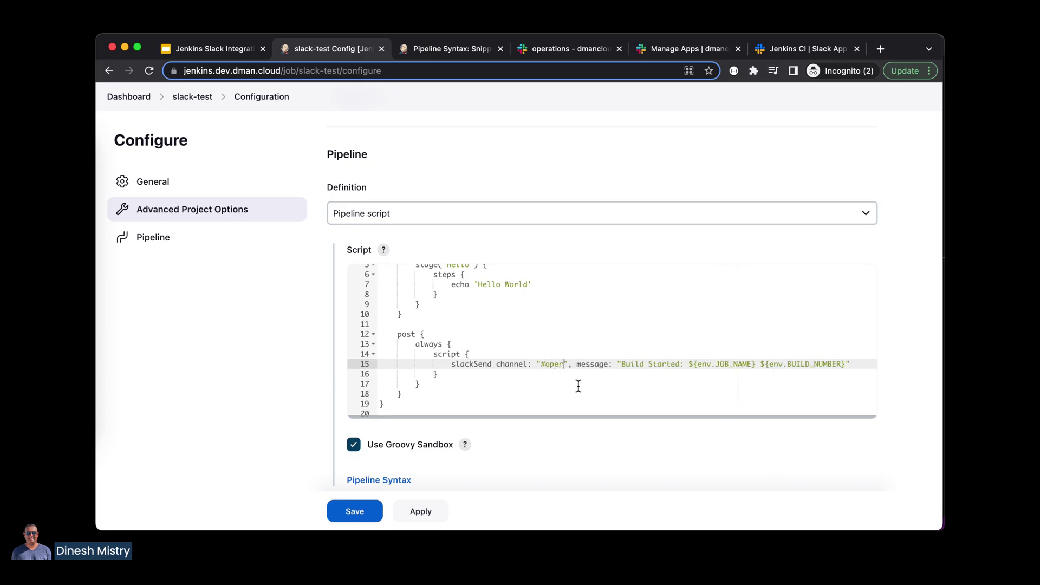
text(ns)
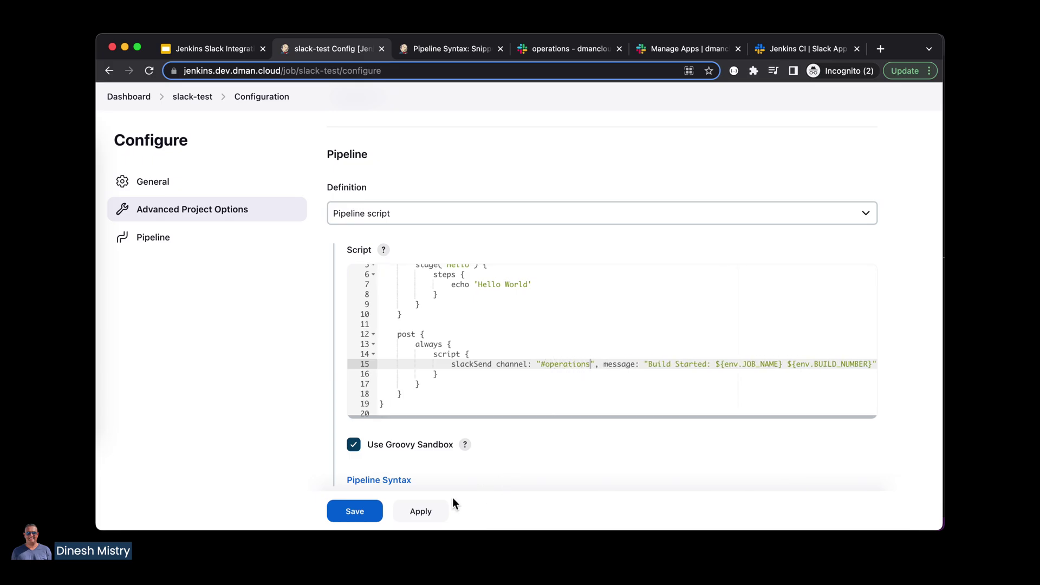
click(424, 515)
click(359, 515)
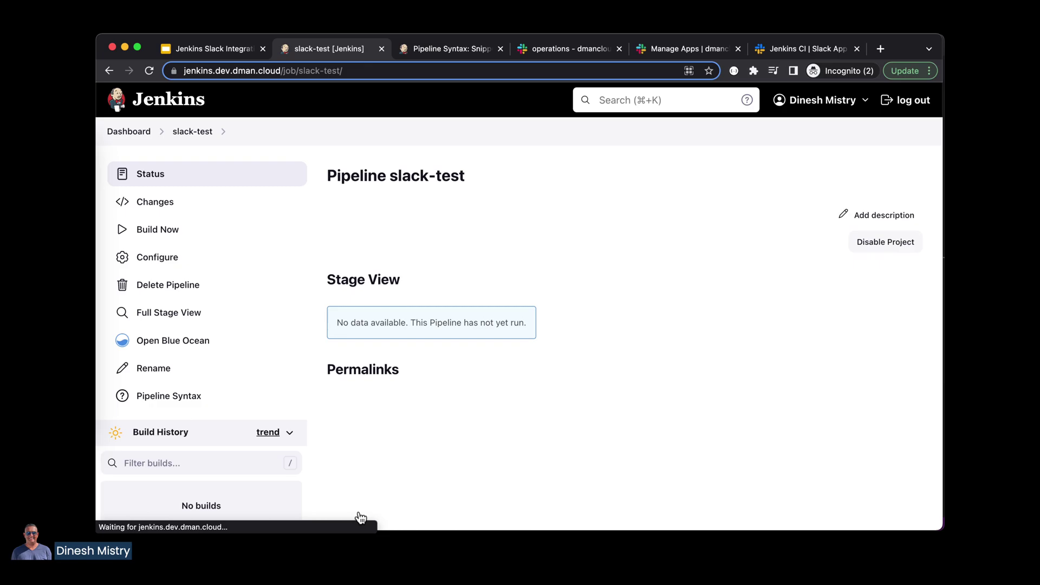
Run a build of slack-test and check the operations channel in Slack for its message.
click(156, 231)
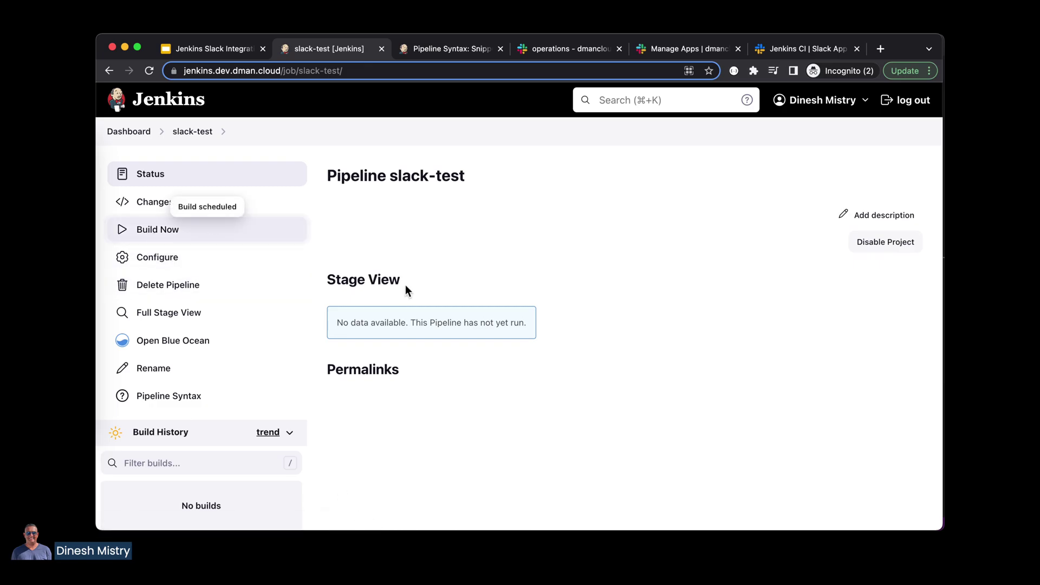
scroll(241, 404, down, 2)
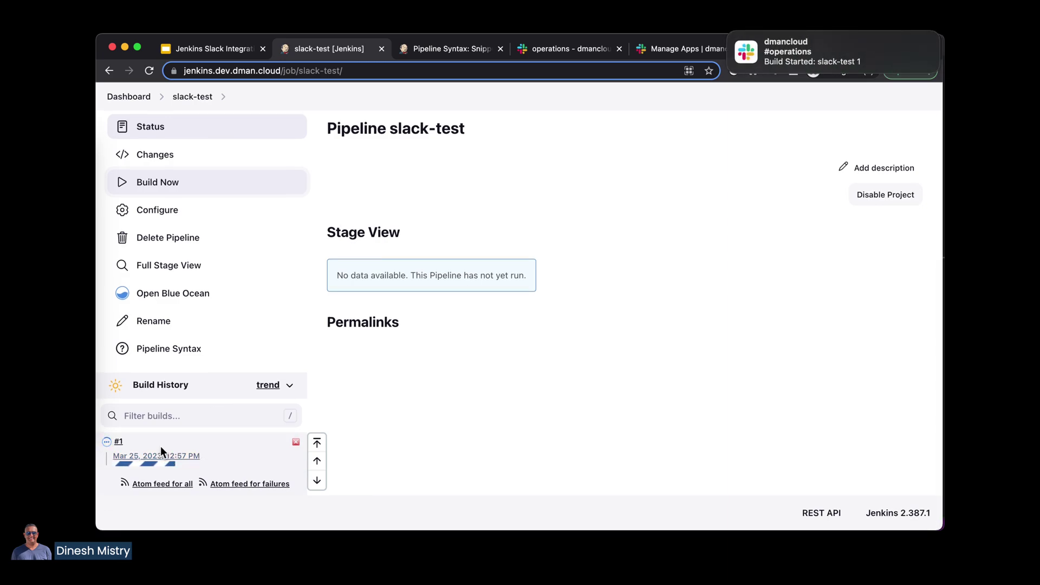
click(561, 48)
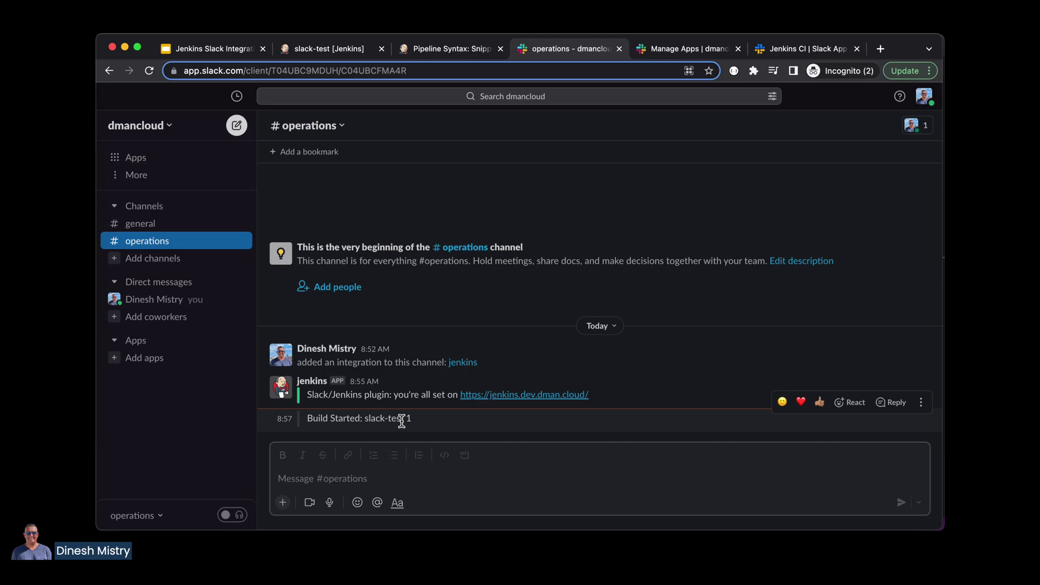
Switch to Visual Studio Code and copy the whole slackSend line from the Jenkinsfile's post block.
key(ctrl+Up)
click(434, 179)
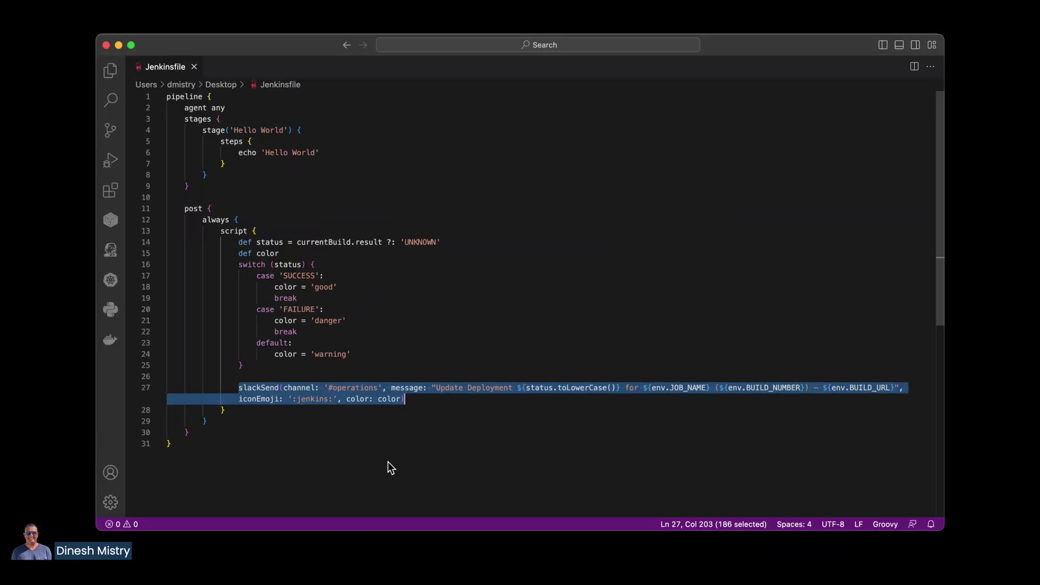
click(356, 419)
click(414, 401)
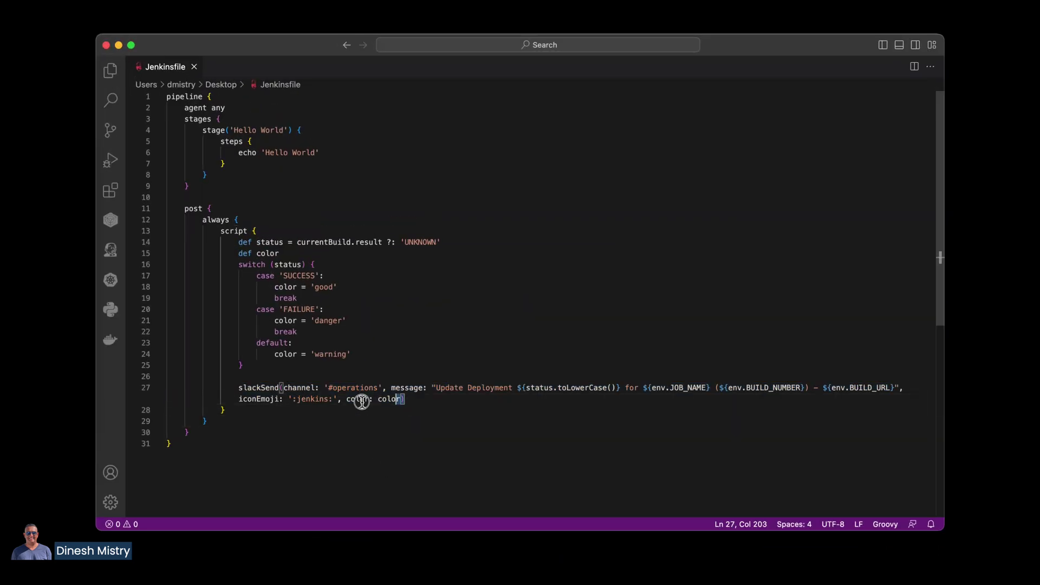
drag(414, 401, 148, 387)
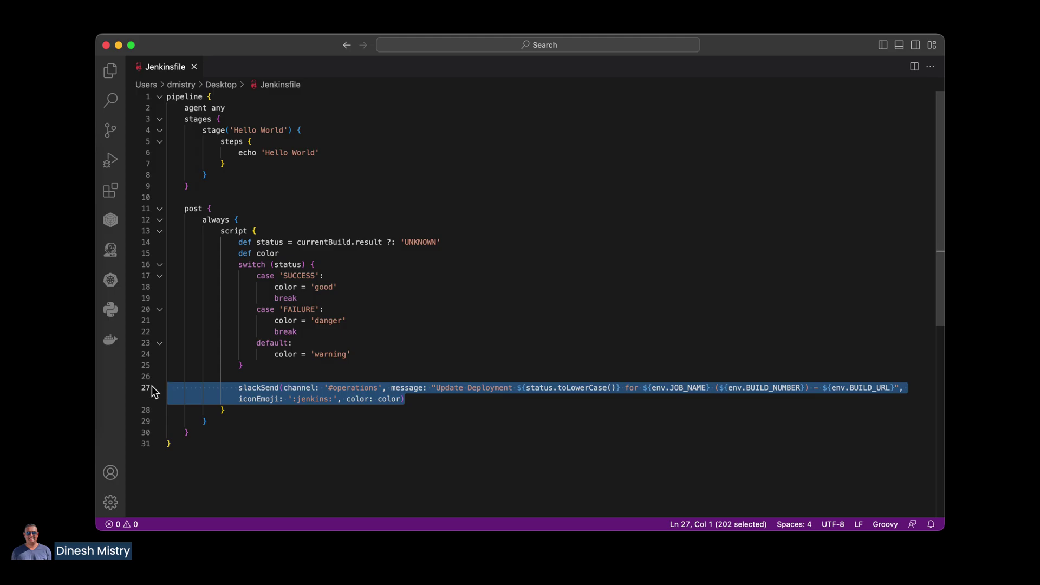
Switch back to the browser and reopen the slack-test job's configuration at its pipeline script.
key(ctrl+Up)
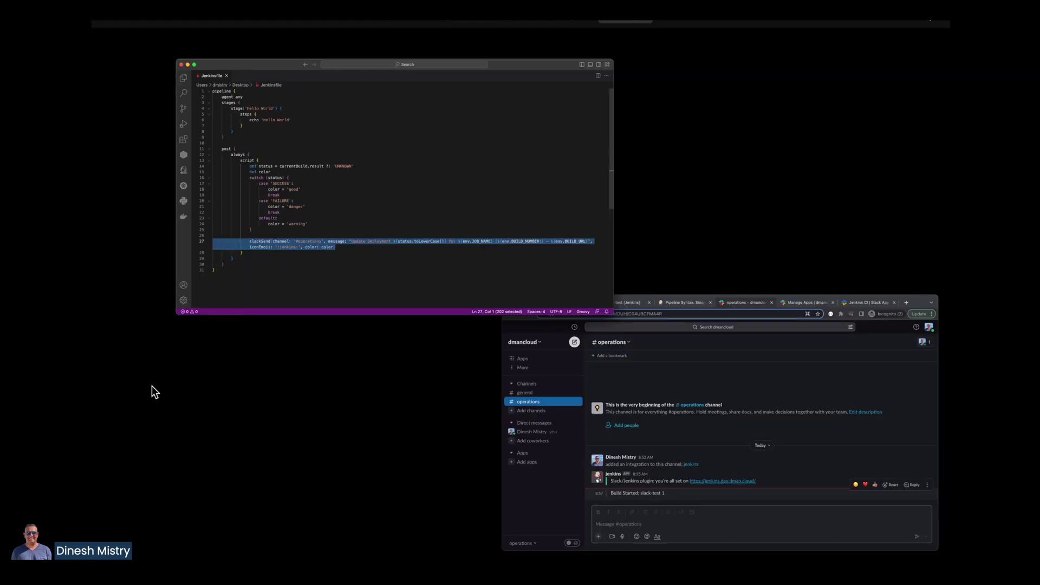
click(646, 428)
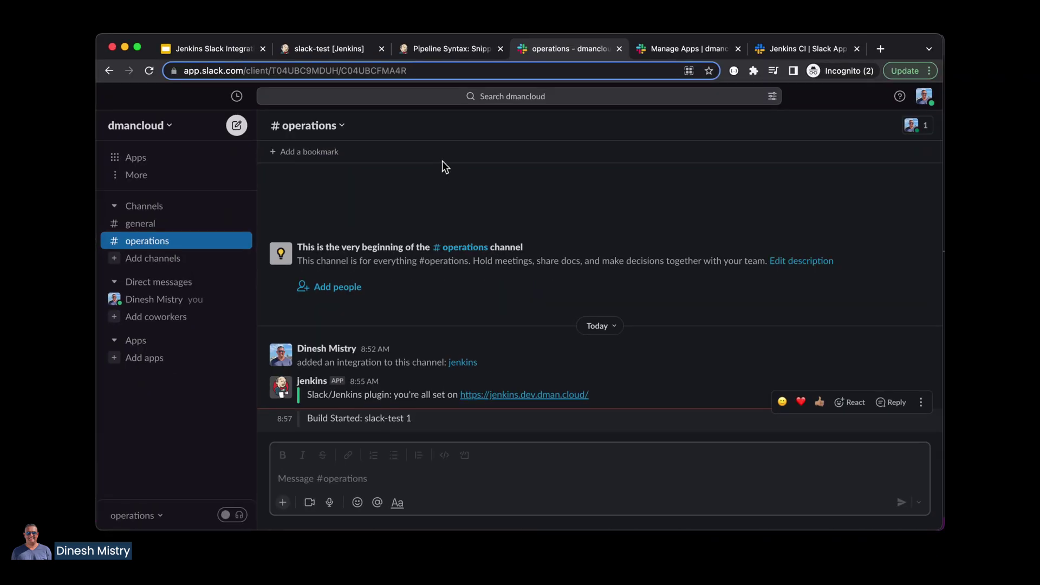
click(333, 49)
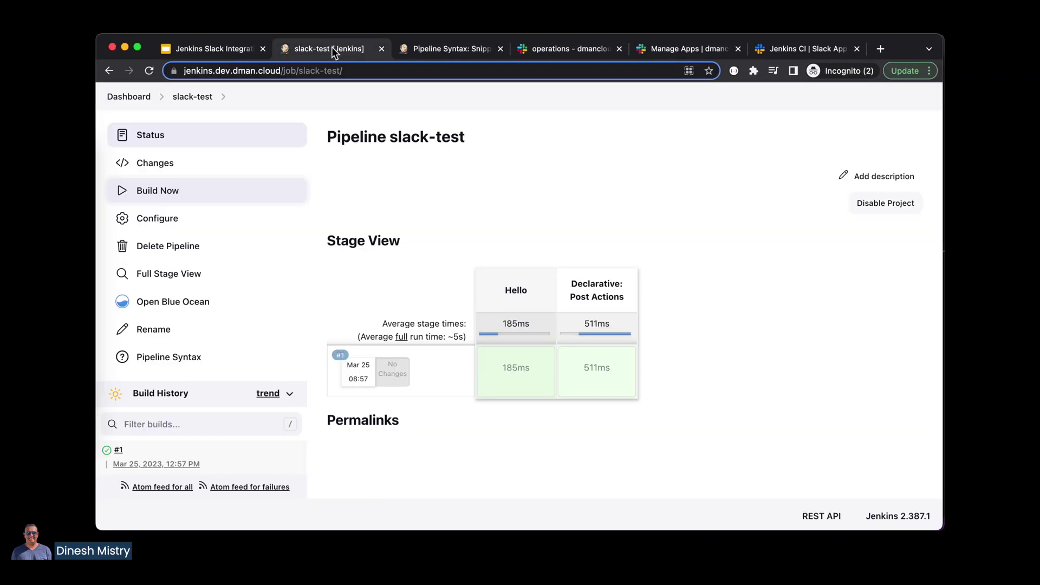
click(177, 233)
scroll(314, 307, down, 5)
scroll(313, 307, down, 10)
scroll(456, 306, down, 2)
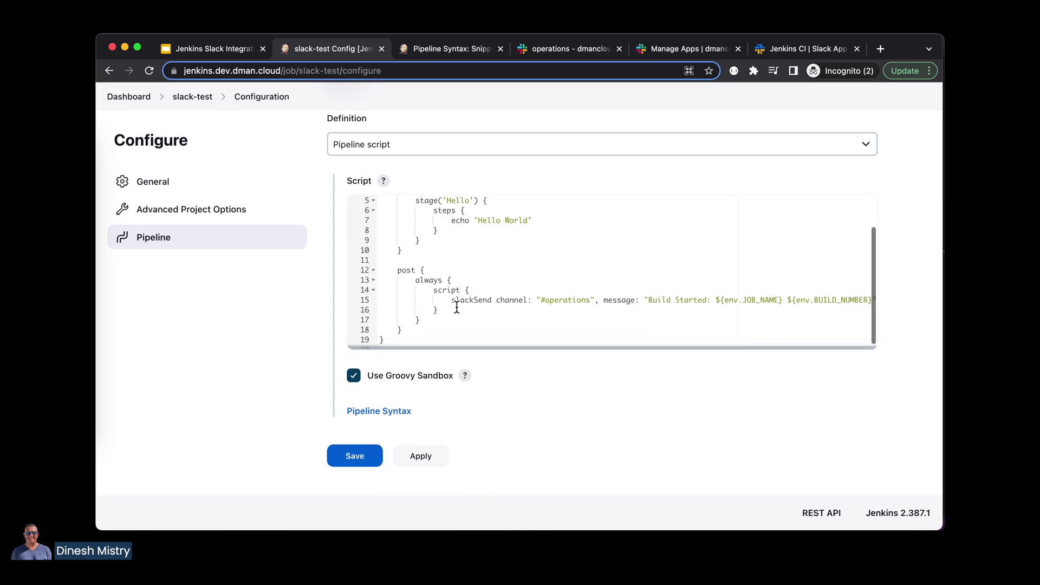
Replace the slackSend line in the script block with the one copied from the Jenkinsfile.
triple_click(467, 301)
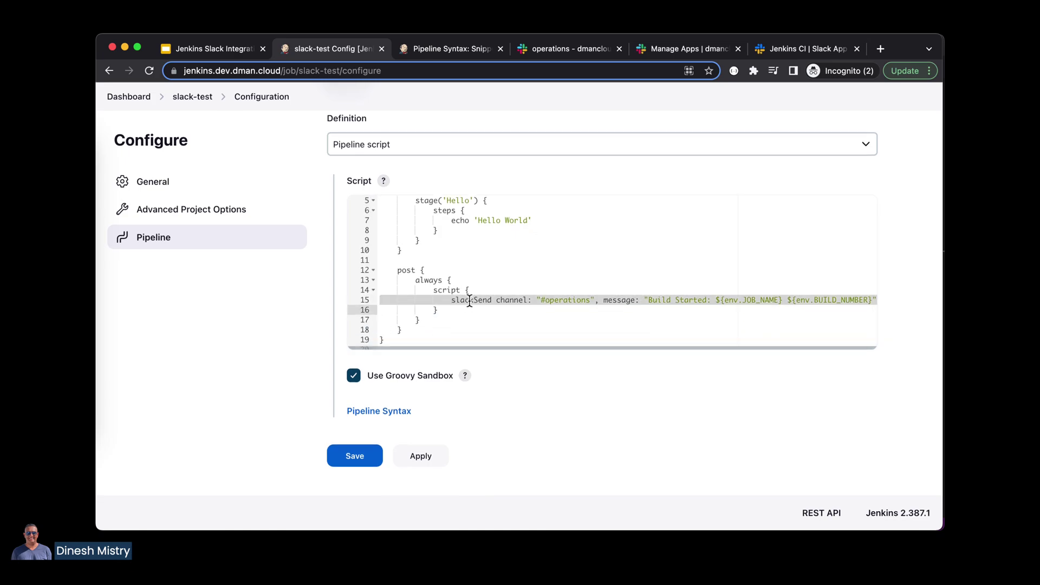
key(BackSpace)
click(496, 295)
key(Return)
key(super+v)
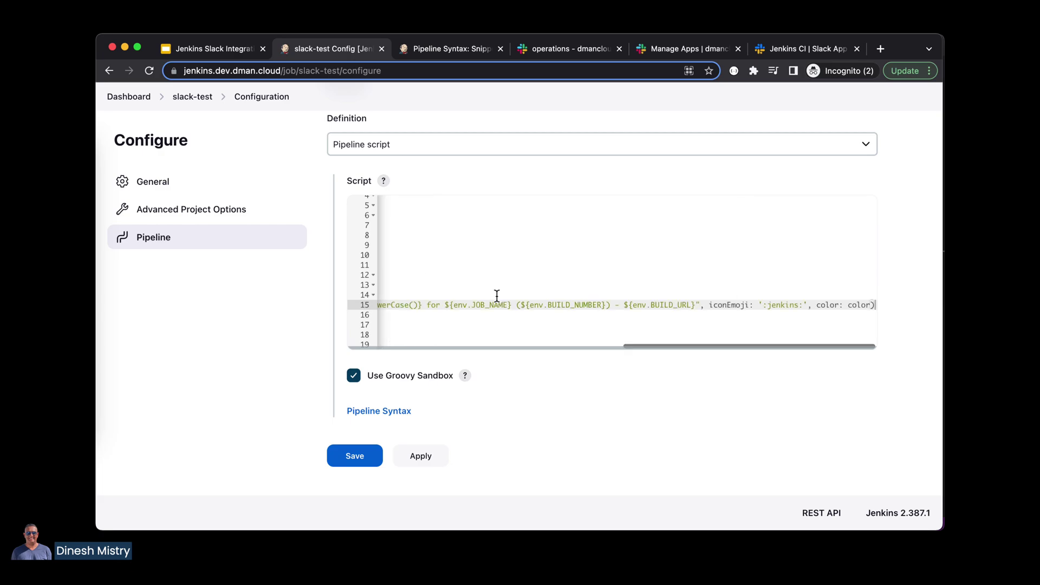
Stay on the configuration page and reduce the excess indentation before the pasted slackSend line.
scroll(457, 316, left, 10)
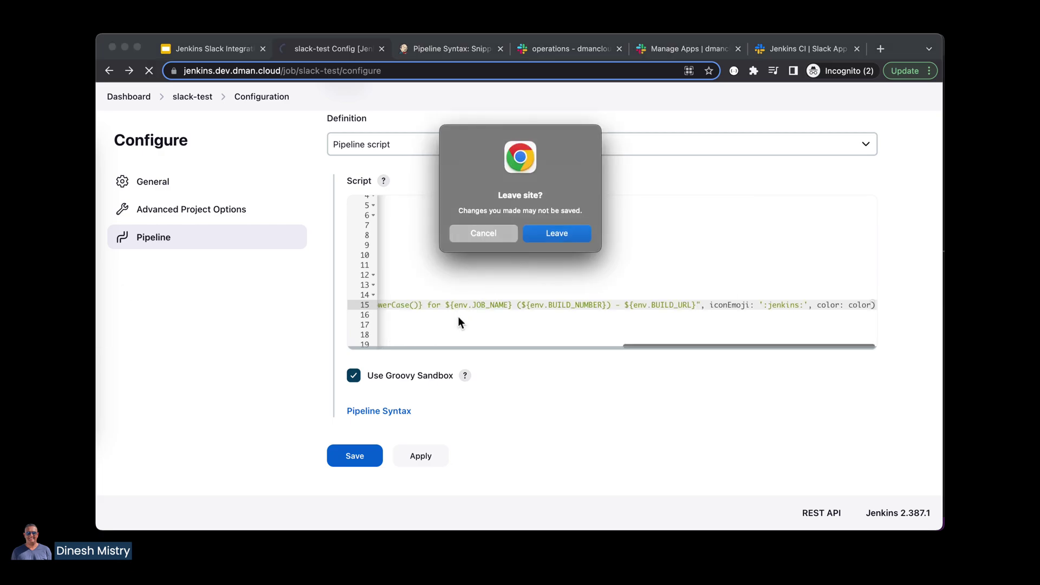
click(478, 235)
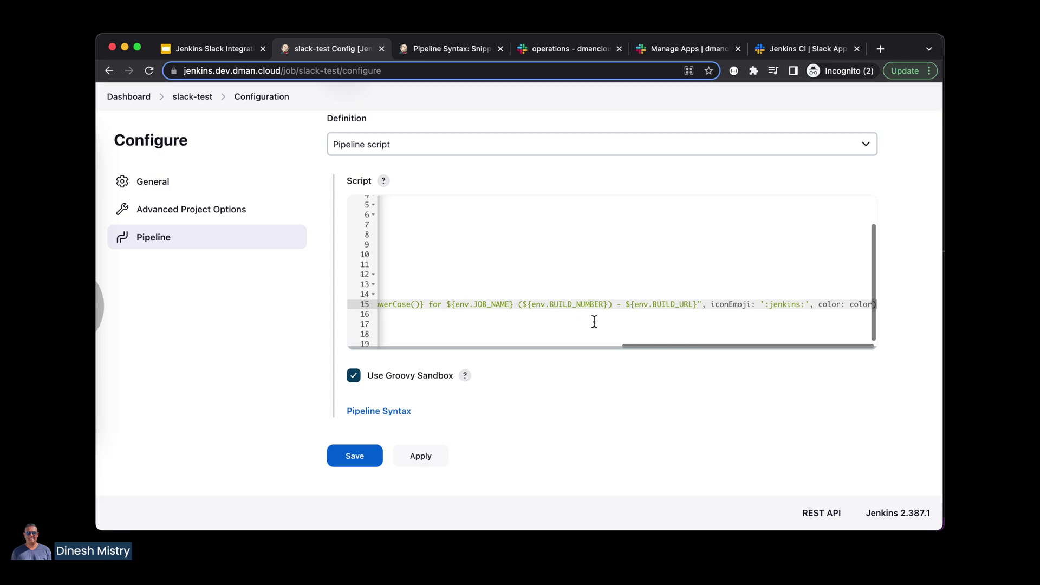
drag(643, 345, 371, 347)
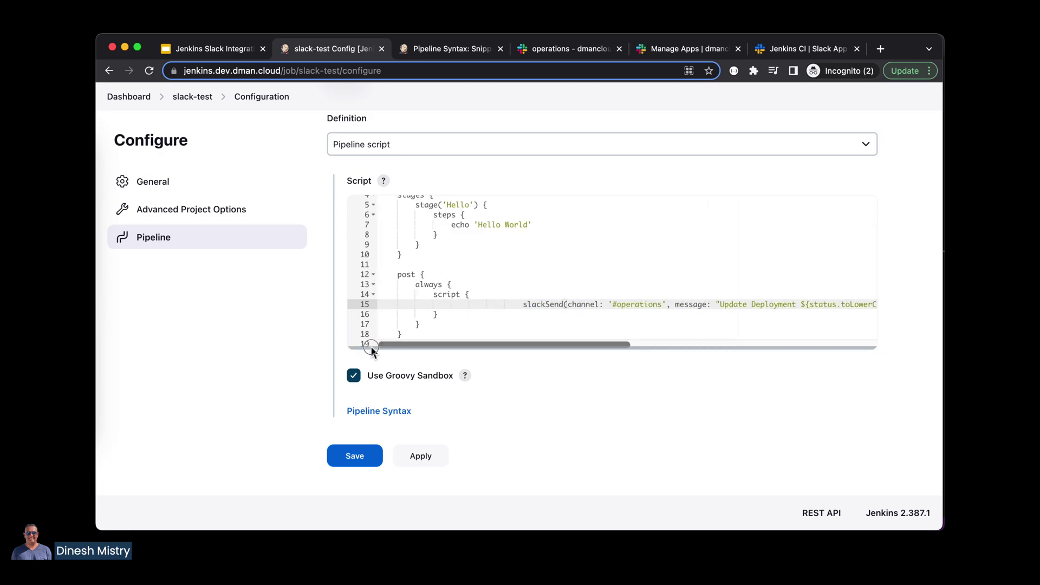
click(523, 304)
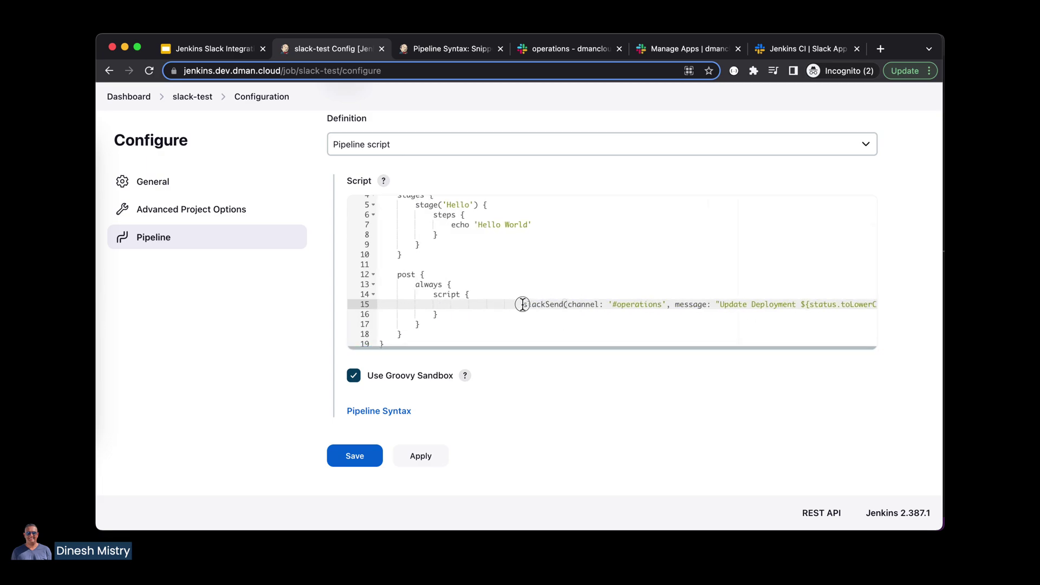
key(BackSpace)
key(BackSpace)
key(BackSpace)
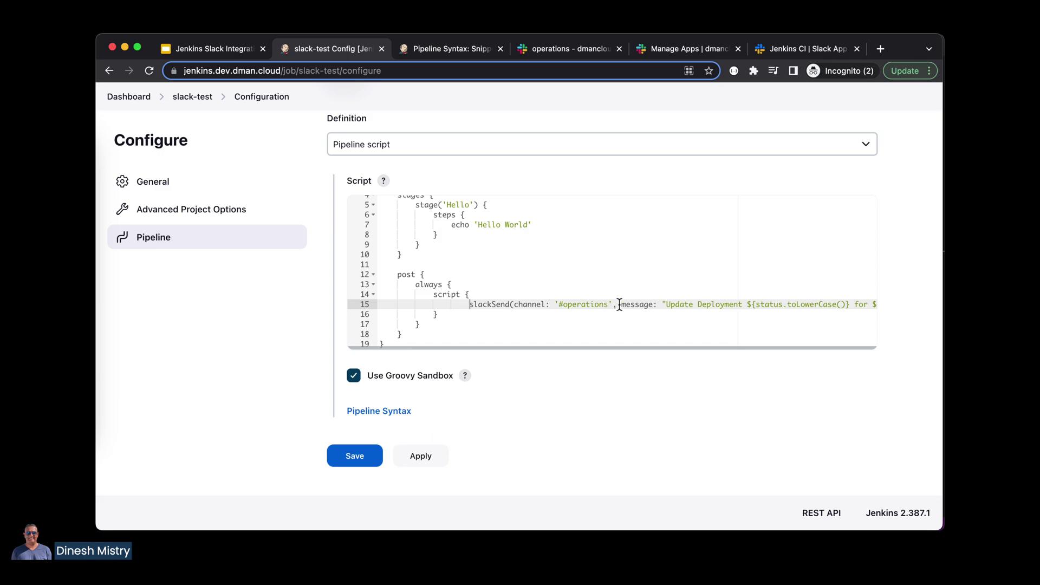
Examine the pasted slackSend line's channel, message variables and iconEmoji parameter along its full length.
scroll(639, 304, right, 3)
scroll(639, 306, right, 1)
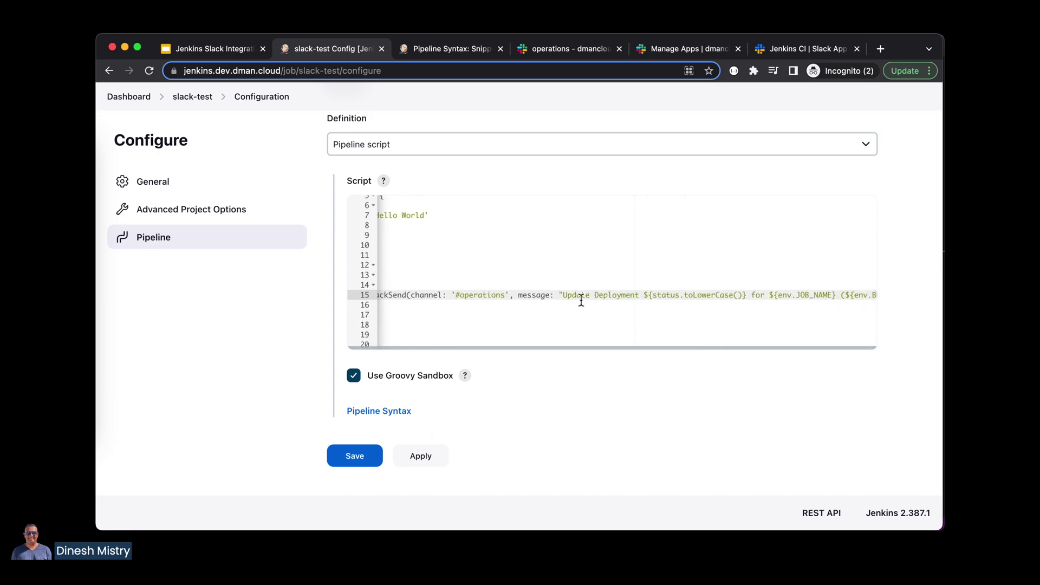
scroll(594, 302, right, 2)
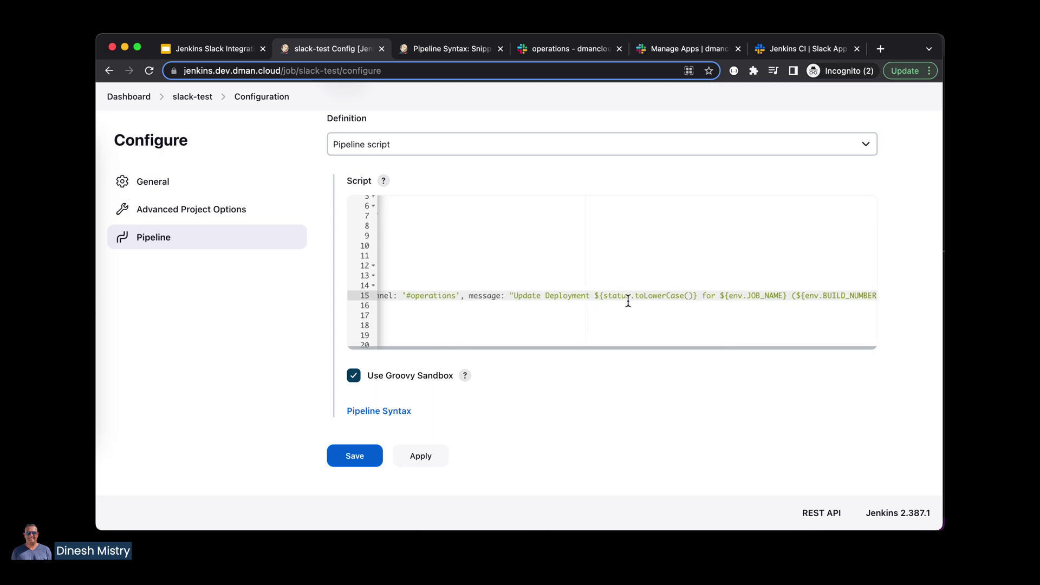
scroll(626, 301, right, 2)
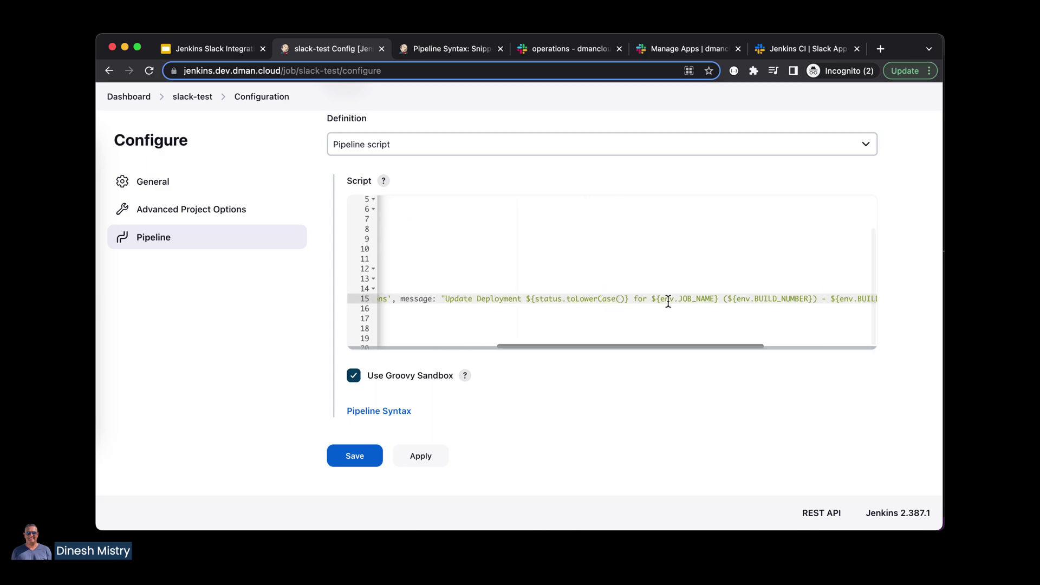
scroll(691, 302, right, 3)
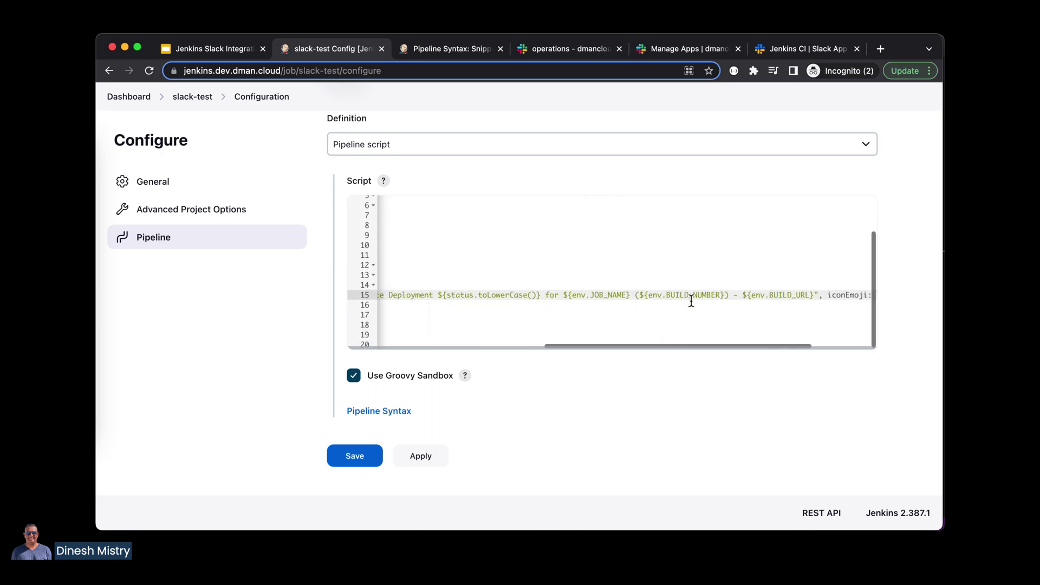
scroll(776, 299, right, 2)
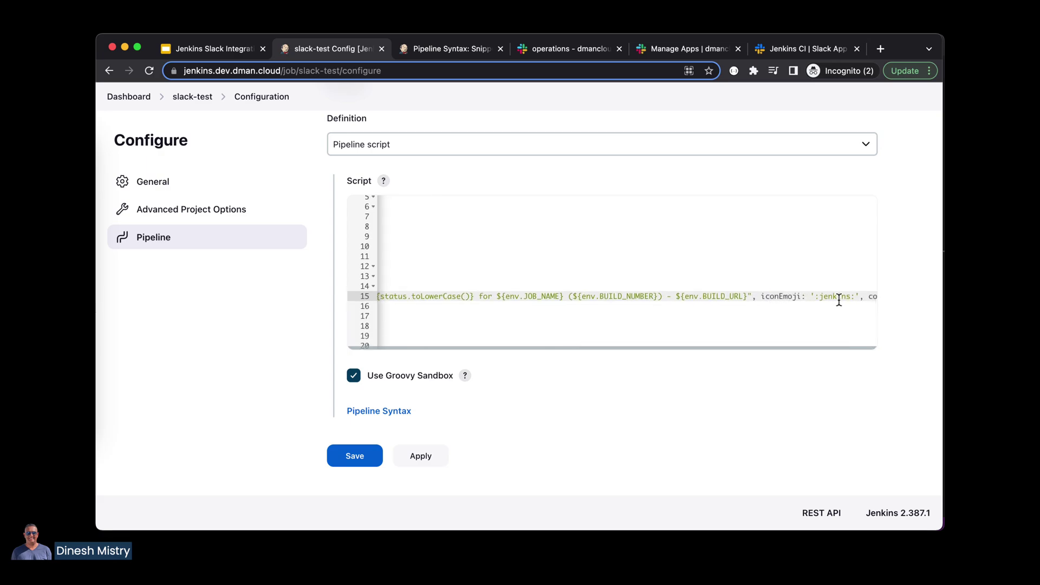
Check the end of the slackSend line, then apply and save the slack-test pipeline configuration.
scroll(837, 303, right, 2)
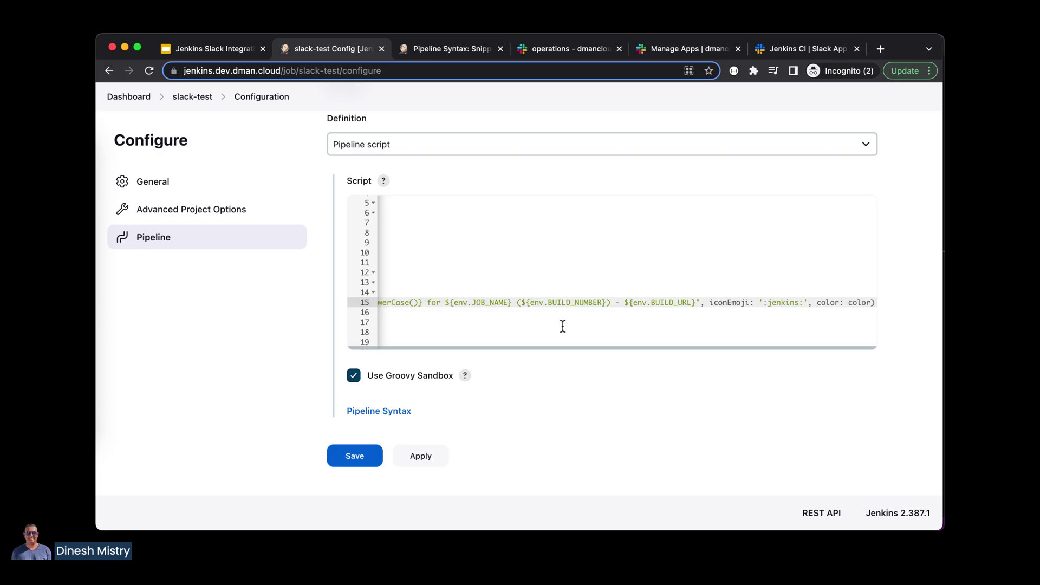
click(426, 458)
click(366, 457)
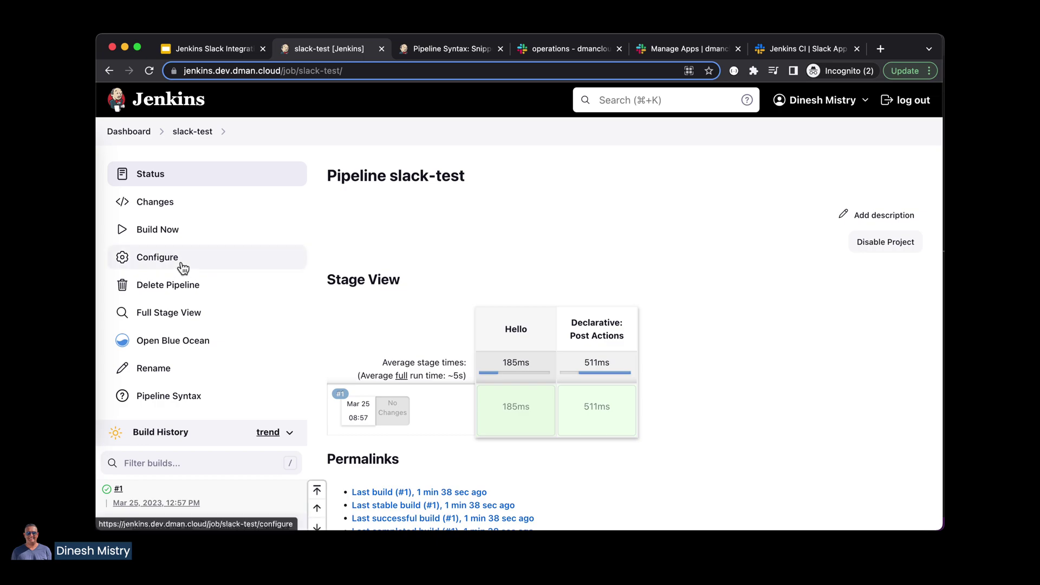
Run a new build of the slack-test pipeline and open the page of build #2.
click(162, 229)
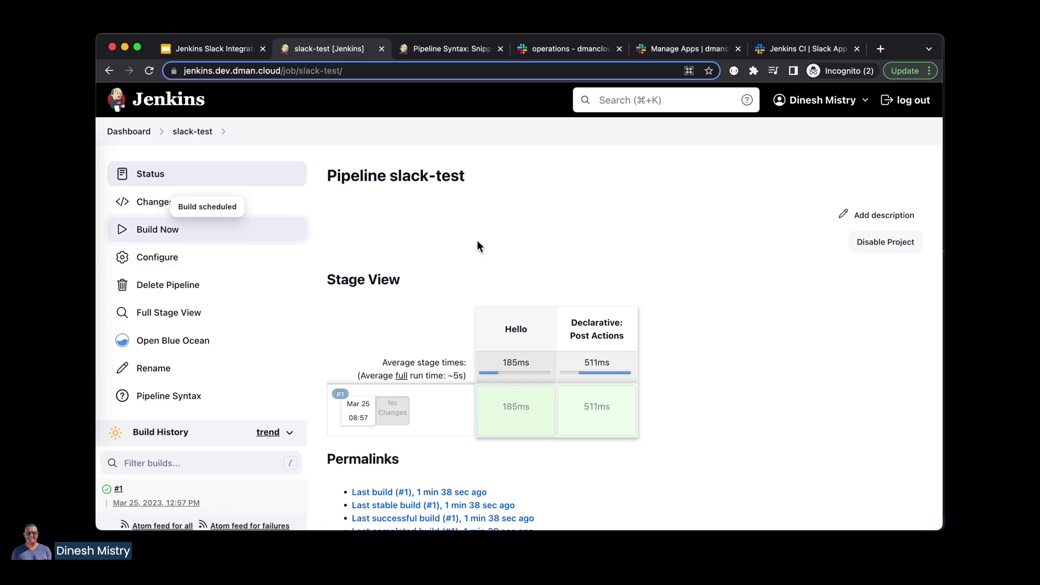
scroll(259, 368, down, 2)
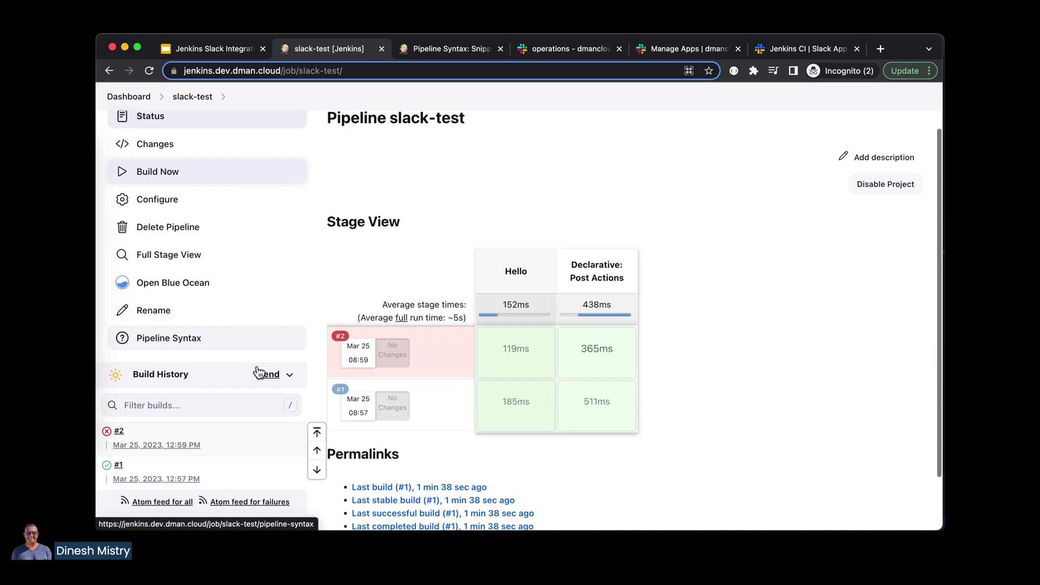
click(340, 336)
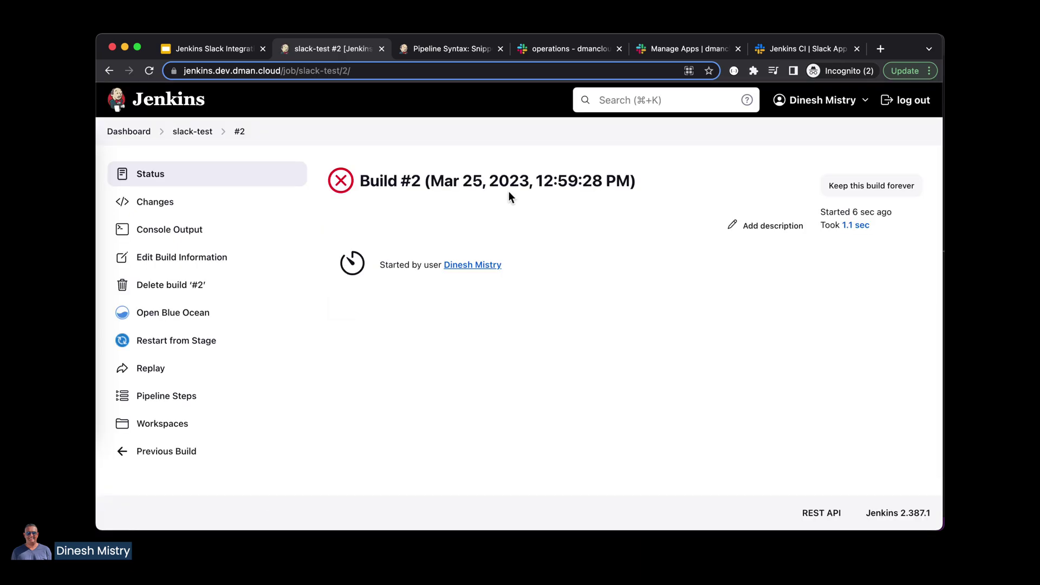
Switch to the Jenkinsfile in VS Code and copy the status and color definitions with the whole switch block, lines 14 to 25.
key(ctrl+Up)
click(484, 235)
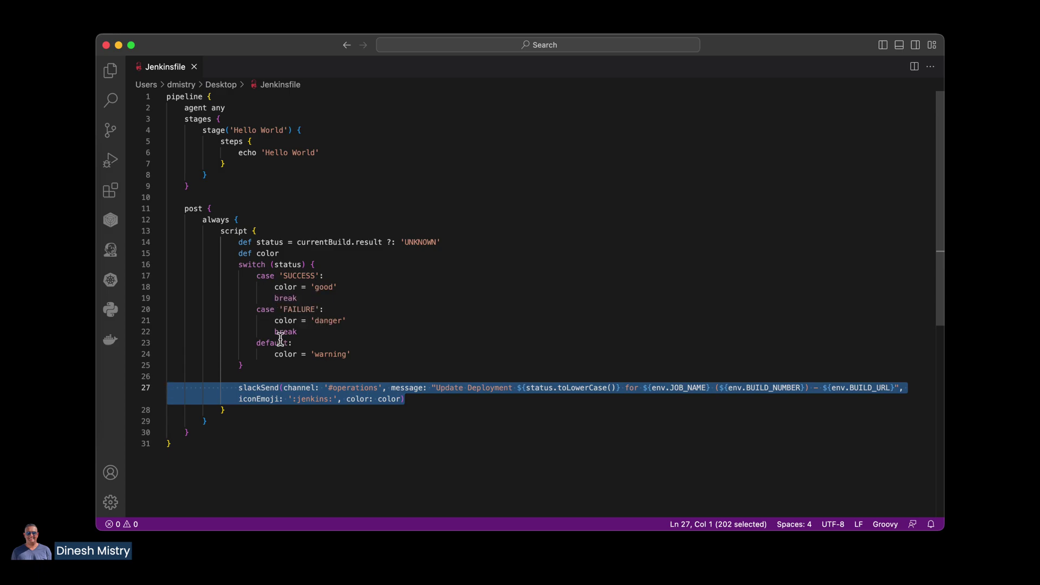
scroll(325, 360, down, 2)
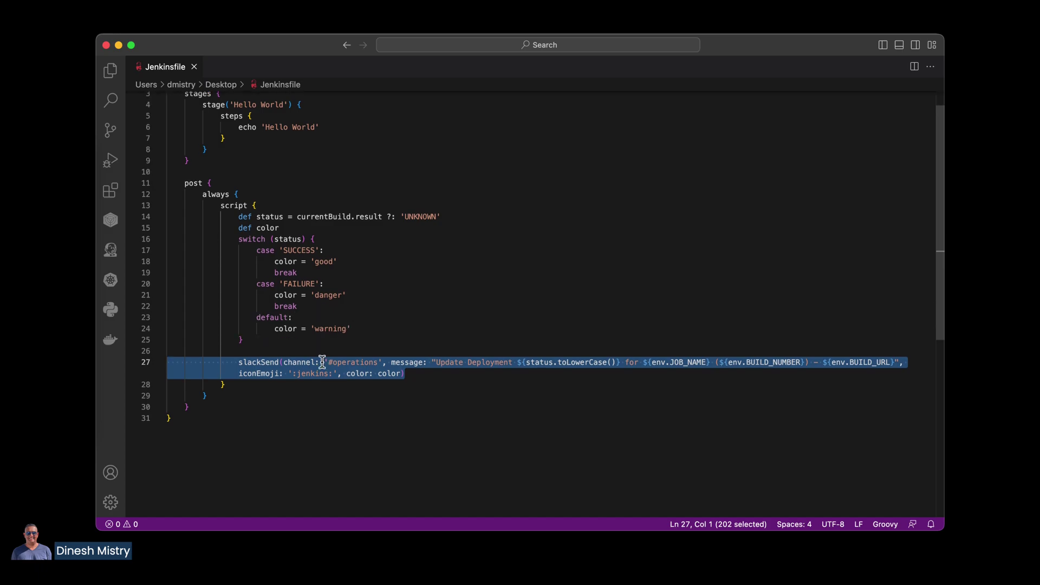
drag(259, 319, 157, 198)
key(cmd+c)
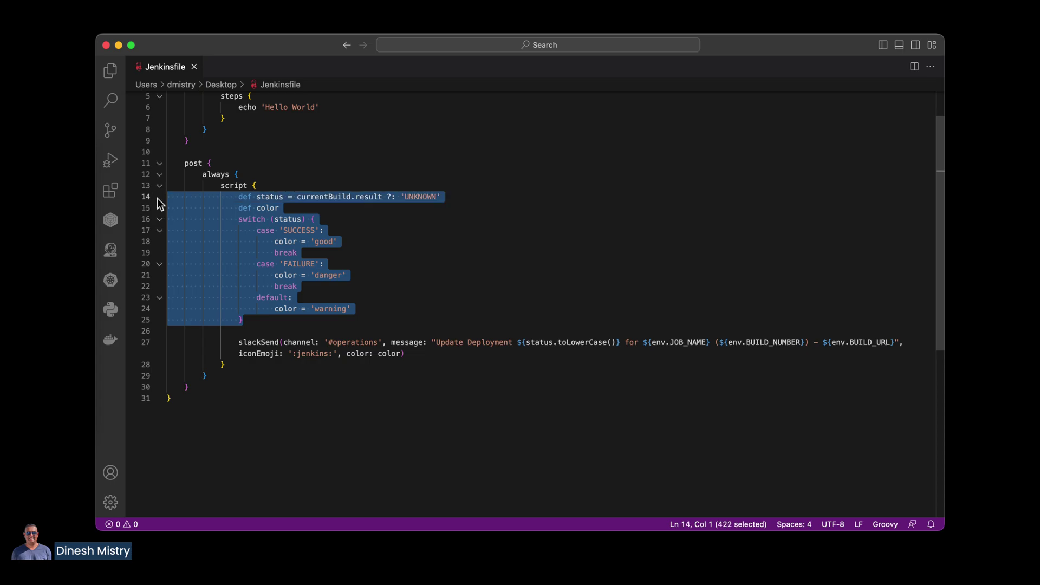
Return to the browser and reopen the slack-test job's configuration at its pipeline script.
key(super+Tab)
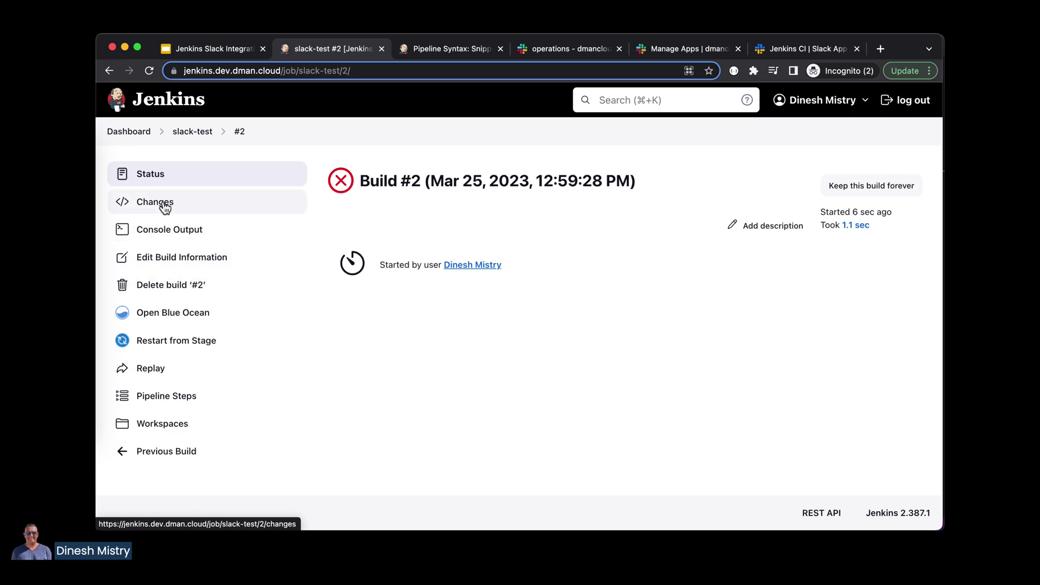
click(190, 131)
click(276, 261)
scroll(392, 311, down, 15)
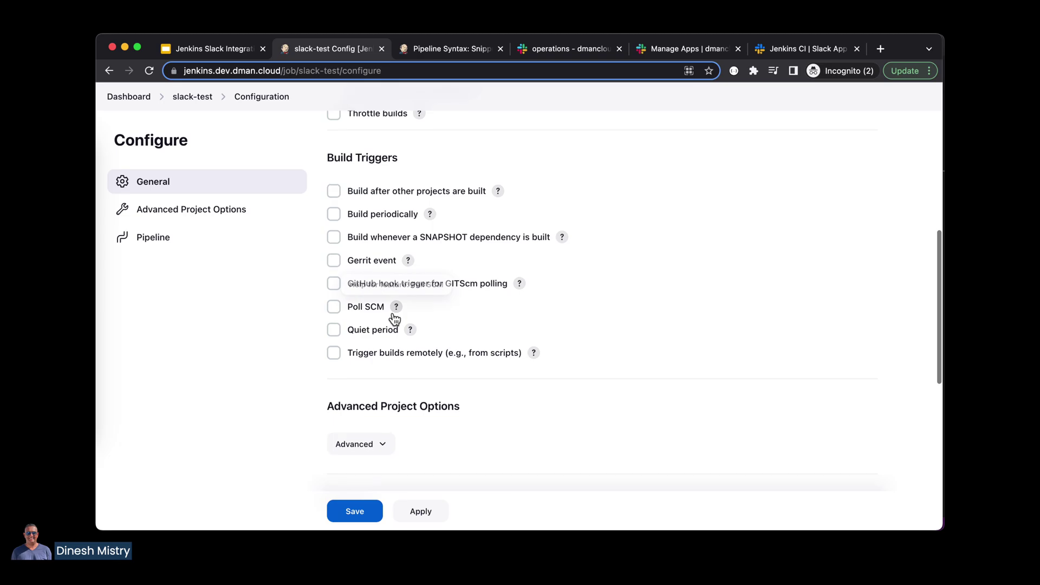
scroll(393, 318, down, 5)
Insert the copied status and color switch code above slackSend in the script block and align its first line with the rest.
click(486, 352)
key(Return)
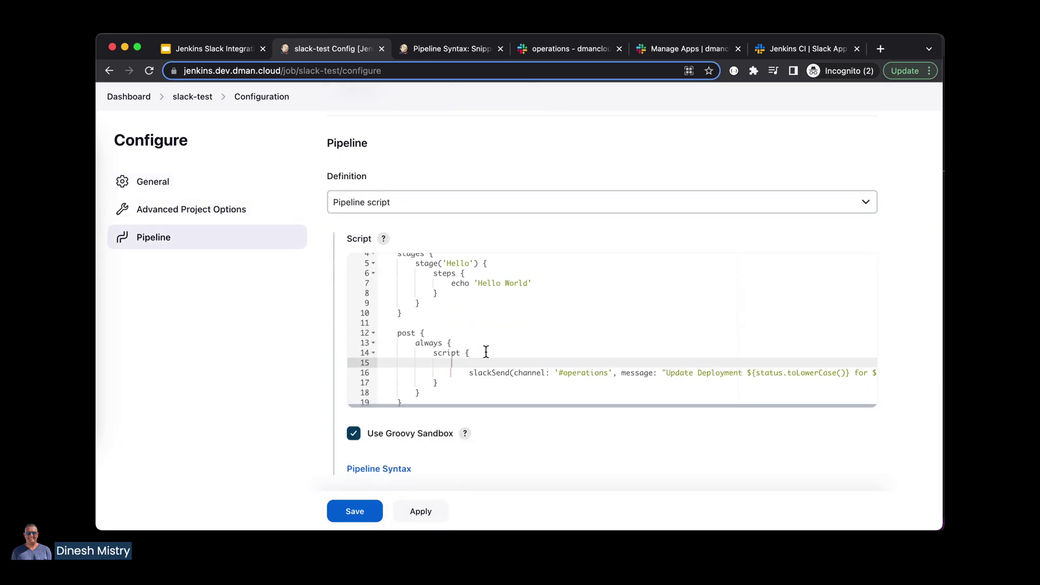
key(cmd+v)
scroll(506, 309, down, 1)
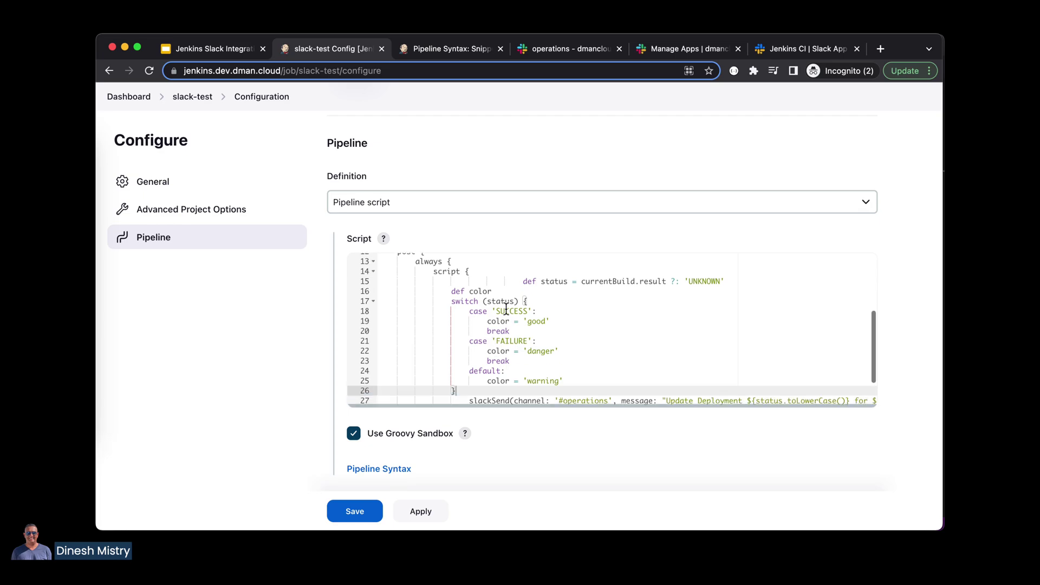
click(522, 280)
key(BackSpace)
key(BackSpace)
key(BackSpace)
key(BackSpace)
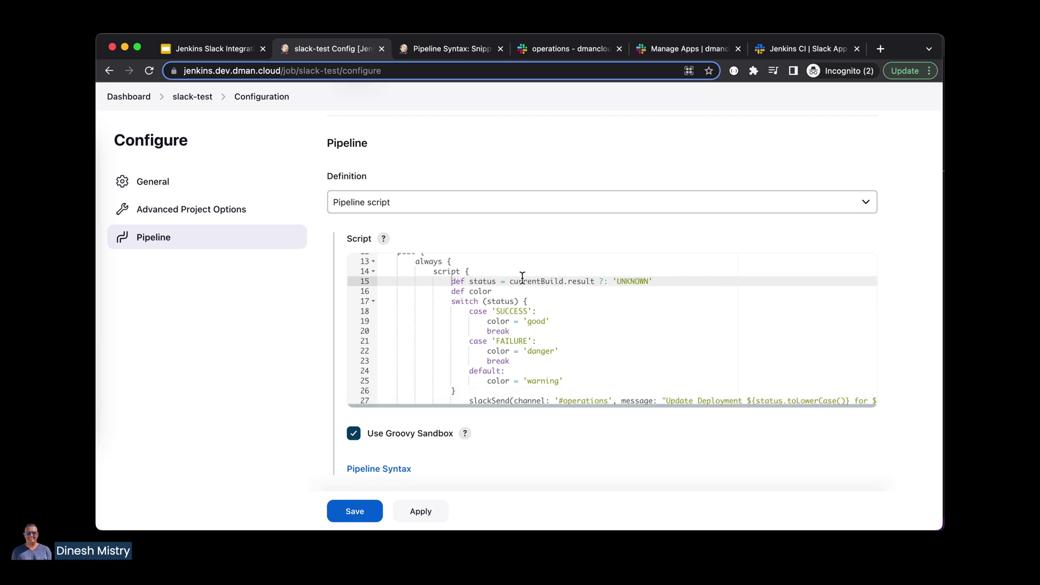
Apply and save the slack-test configuration with the added status and color logic.
scroll(530, 294, down, 5)
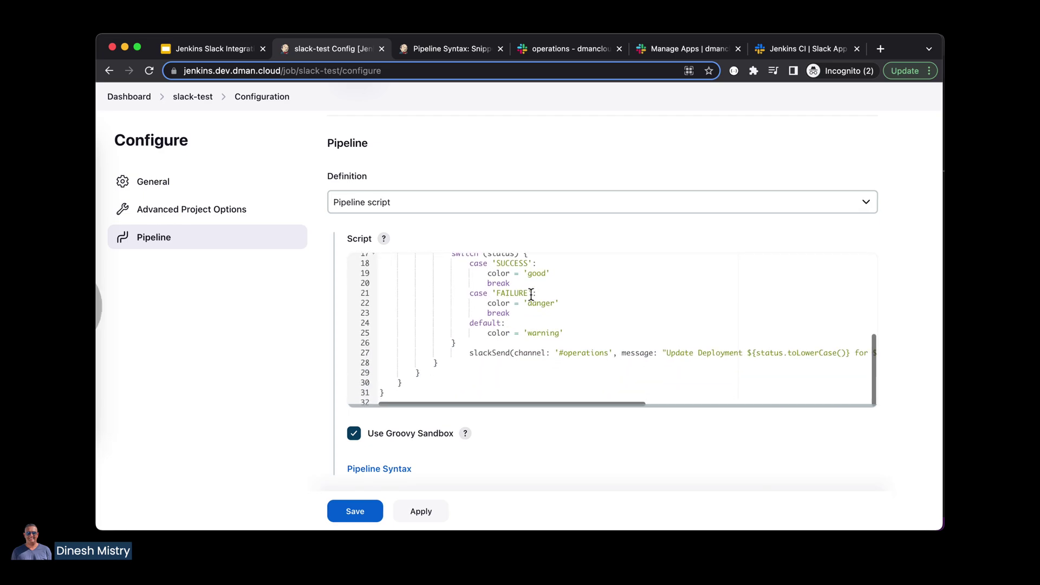
click(417, 513)
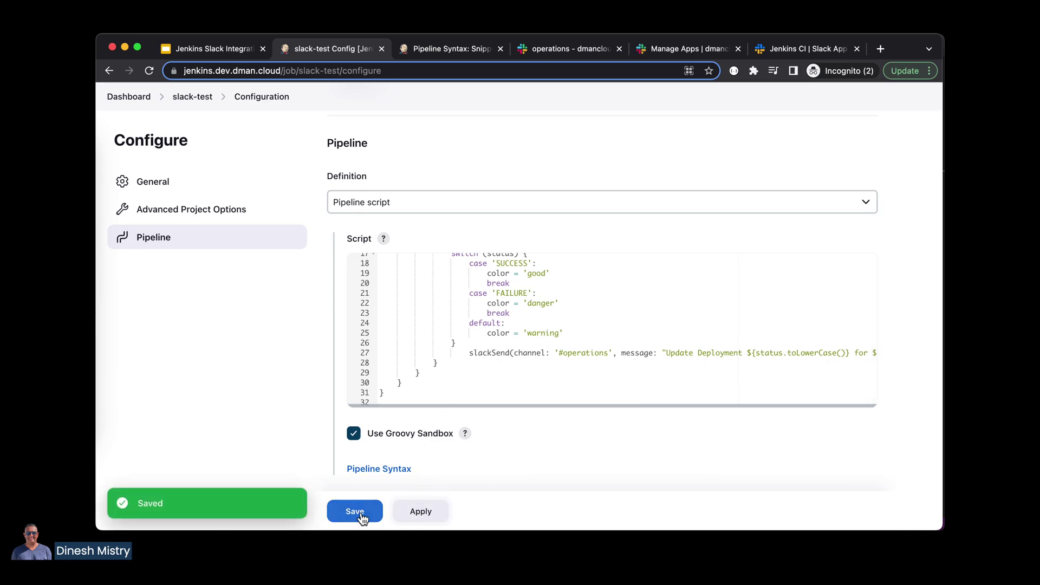
click(359, 512)
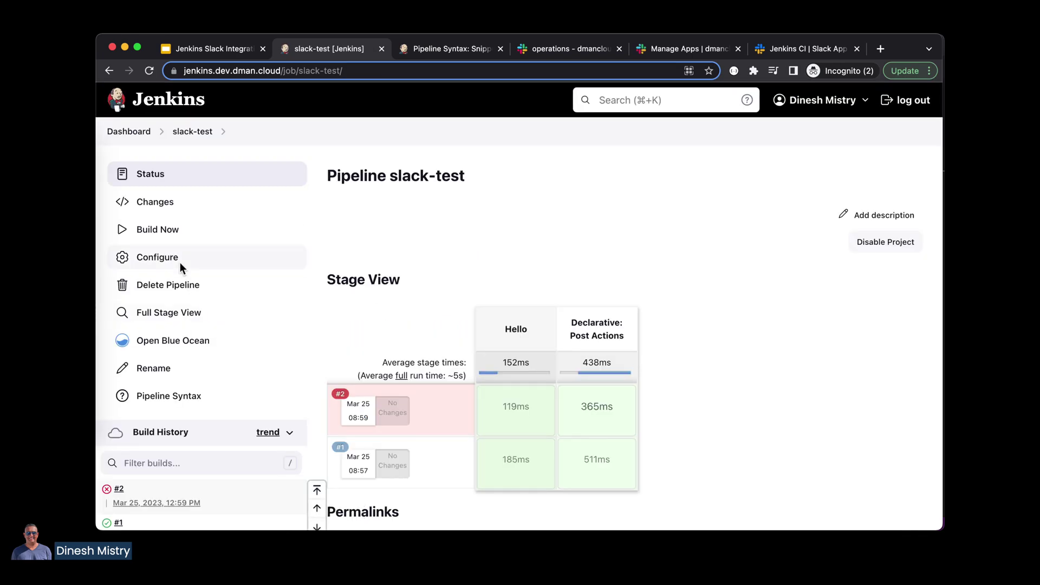
Run another slack-test build and check its notification in Slack's #operations channel.
click(157, 230)
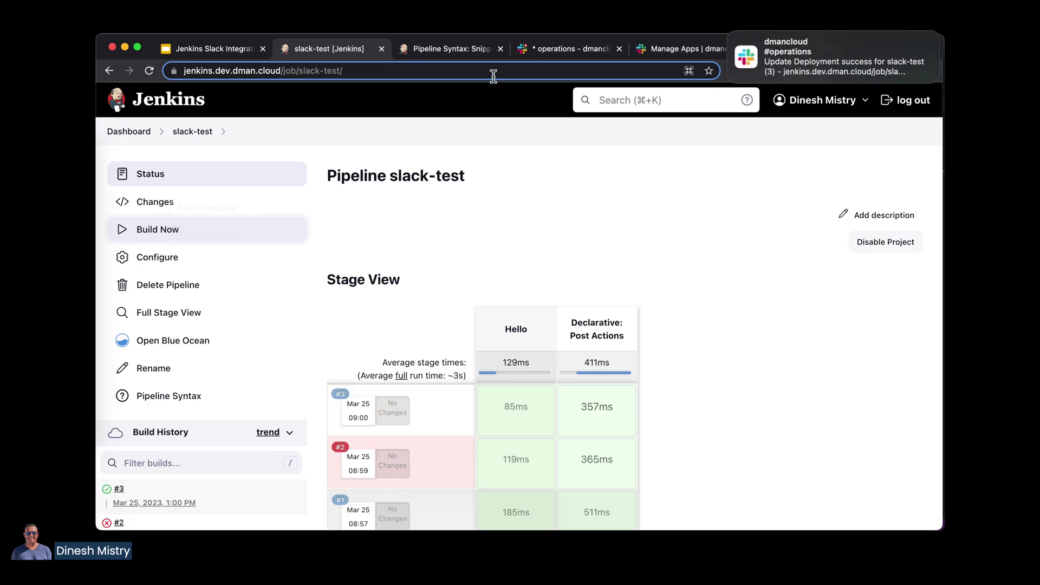
click(550, 47)
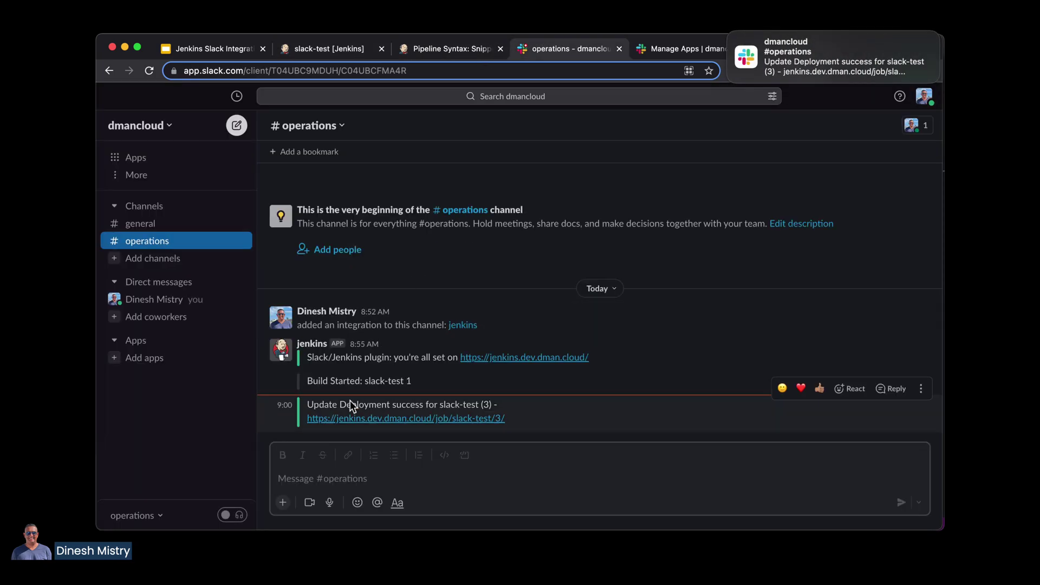